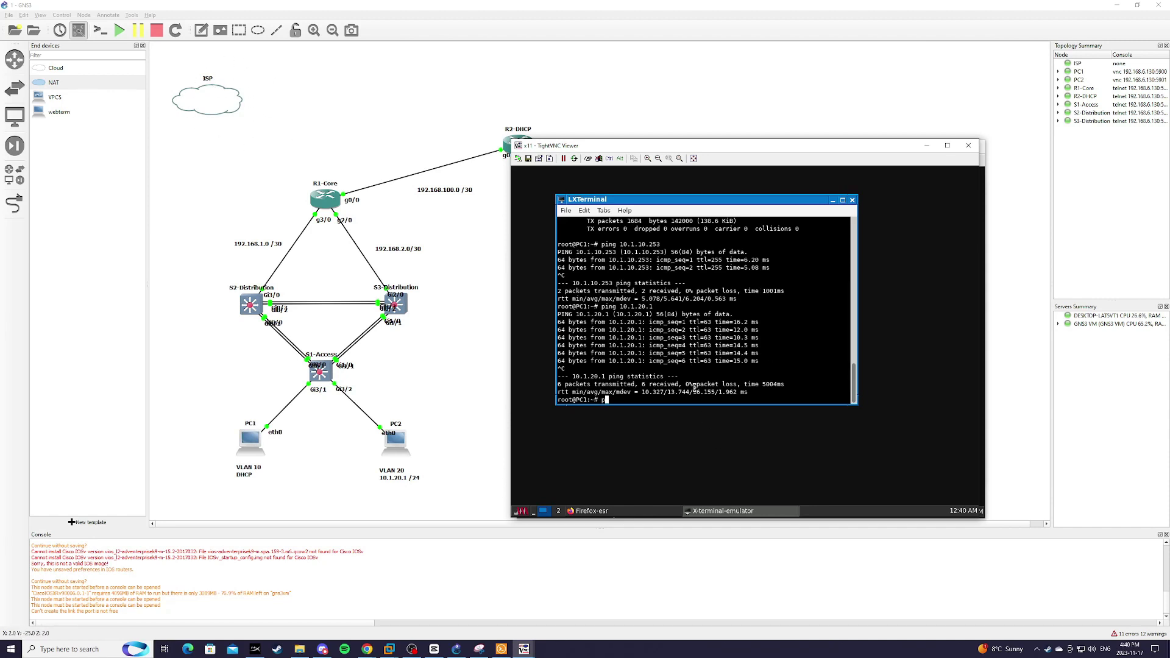
# Ping 8.8.8.8 from PC1's terminal; it fails with Destination Host Unreachable and 100% loss.
pyautogui.write('ing 8.8.8.8')
pyautogui.press('Return')
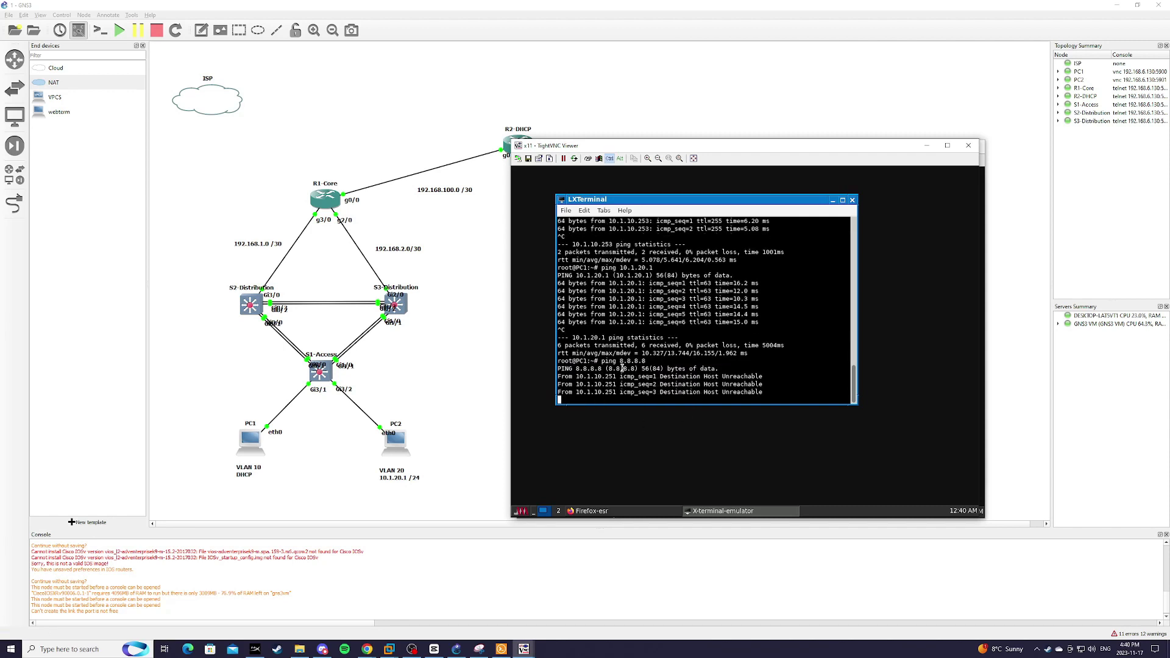
pyautogui.hotkey('ctrl', 'c')
pyautogui.moveTo(642, 375); pyautogui.dragTo(587, 335)
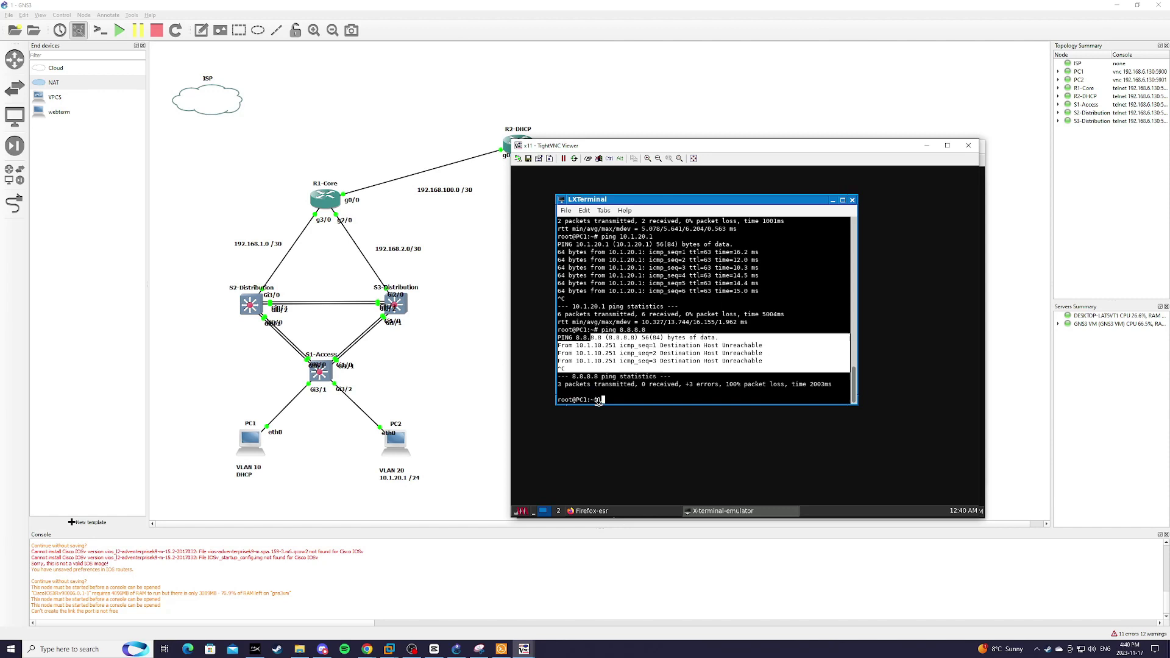
pyautogui.click(615, 403)
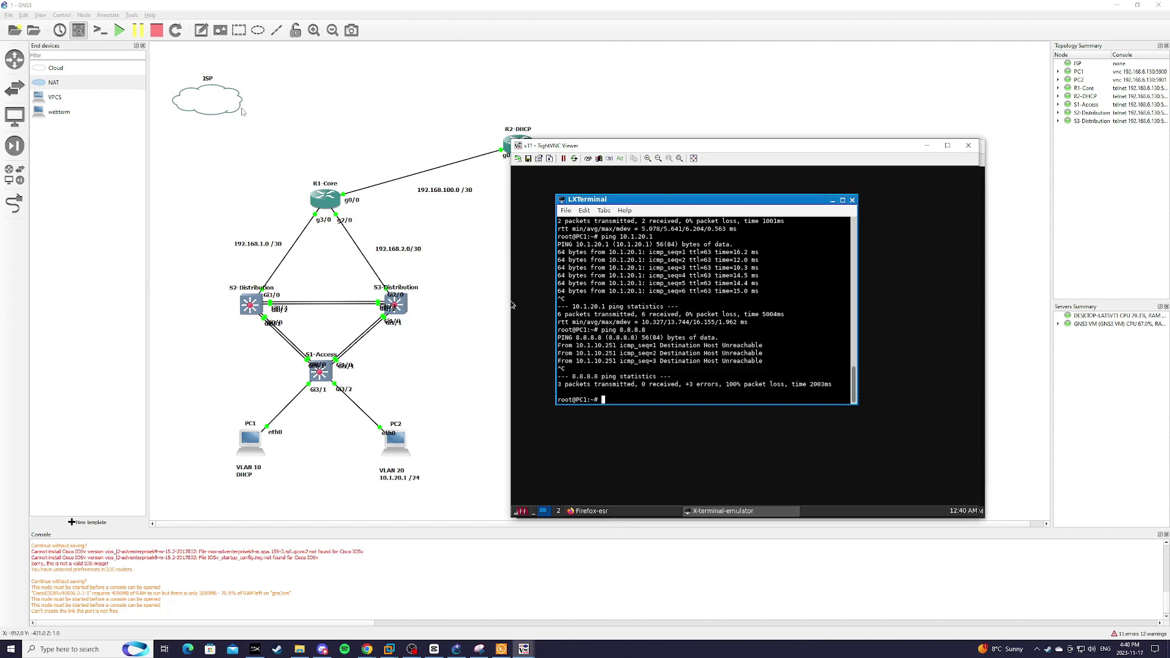
# Link an R1-Core port to the ISP cloud's nat0 port and bring up the Solar-PuTTY consoles.
pyautogui.click(14, 202)
pyautogui.click(323, 198)
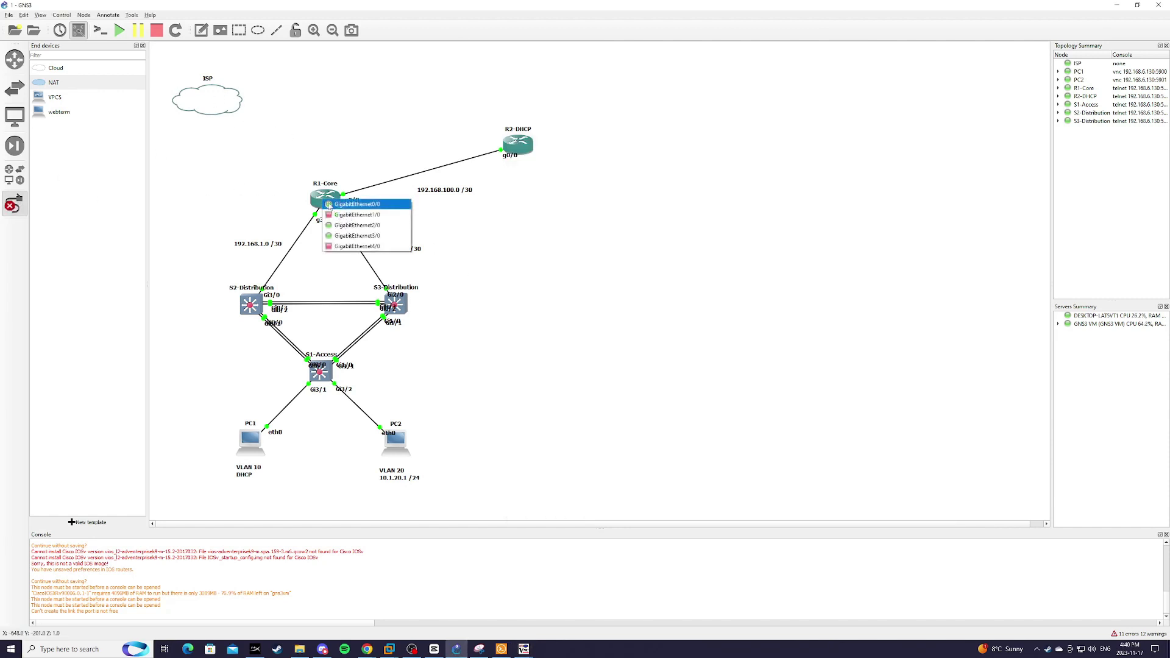
pyautogui.click(406, 225)
pyautogui.click(242, 107)
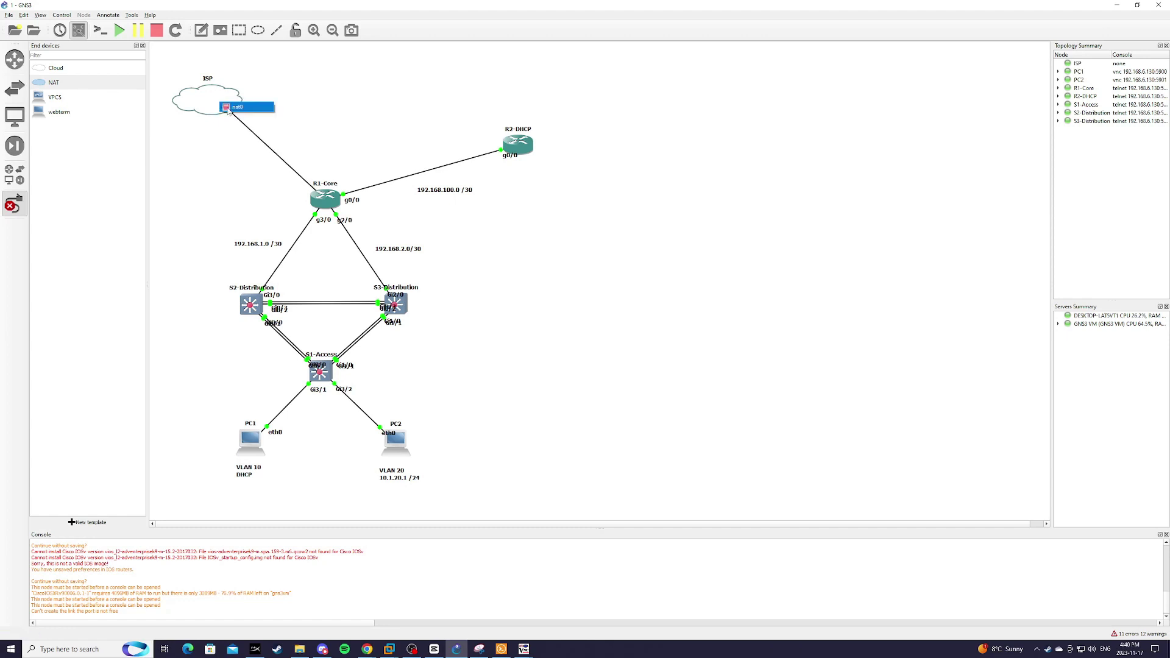
pyautogui.press('Escape')
pyautogui.press('Escape')
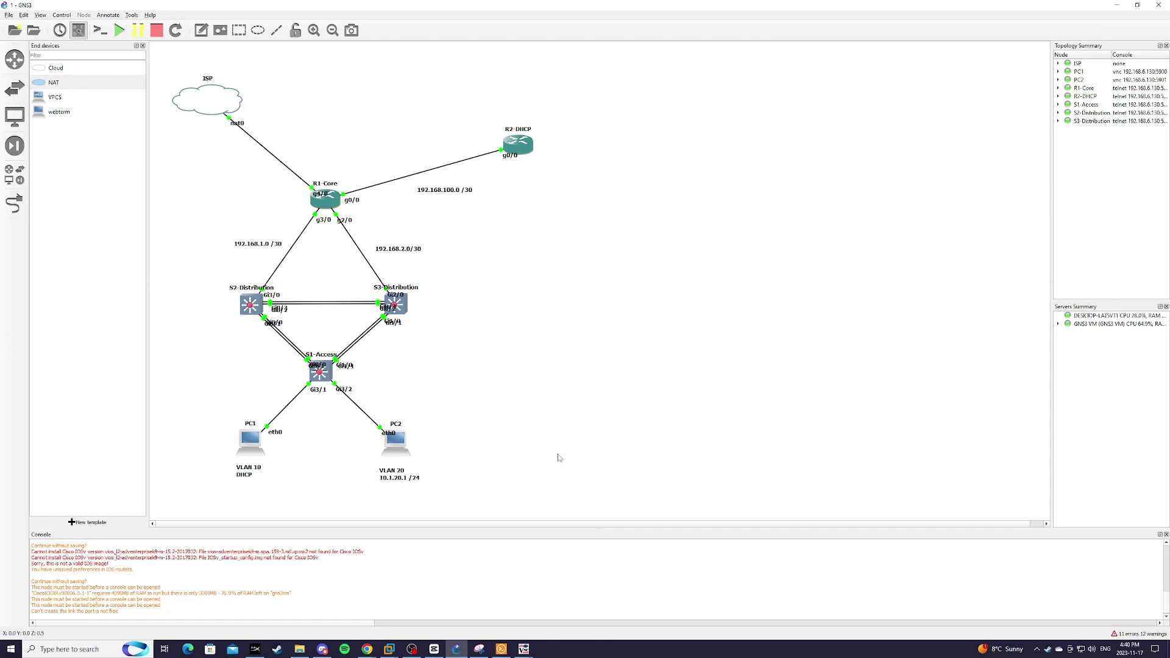
pyautogui.click(503, 650)
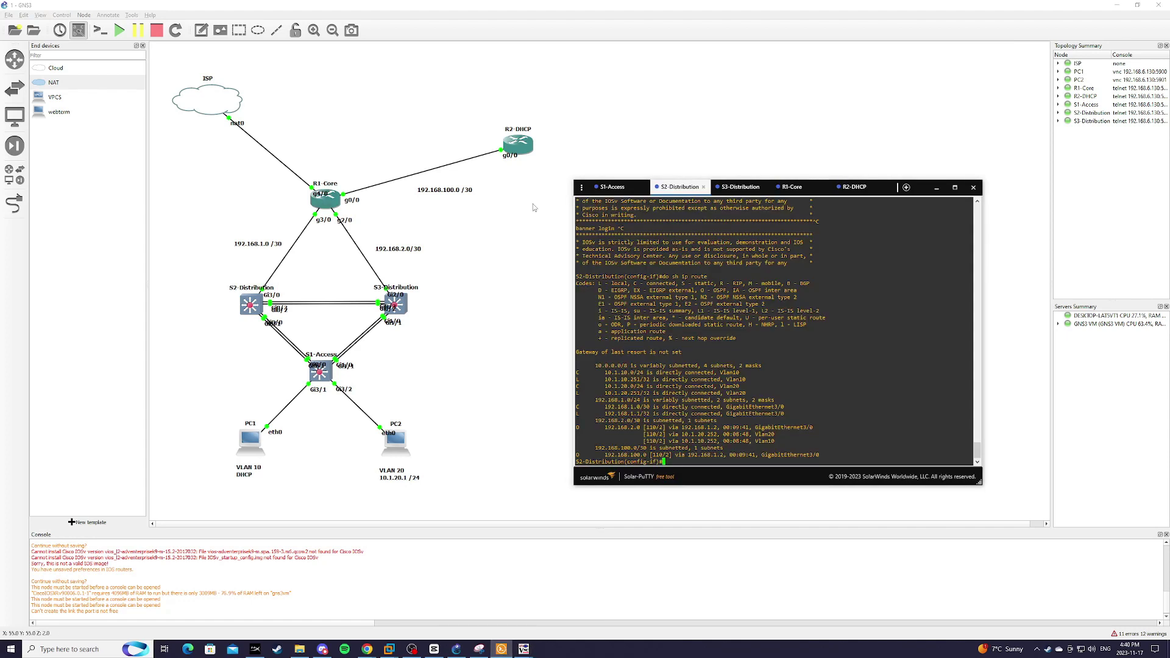
# On R1-Core, set GigabitEthernet4/0 to obtain its IP address via DHCP.
pyautogui.click(791, 186)
pyautogui.press('Return')
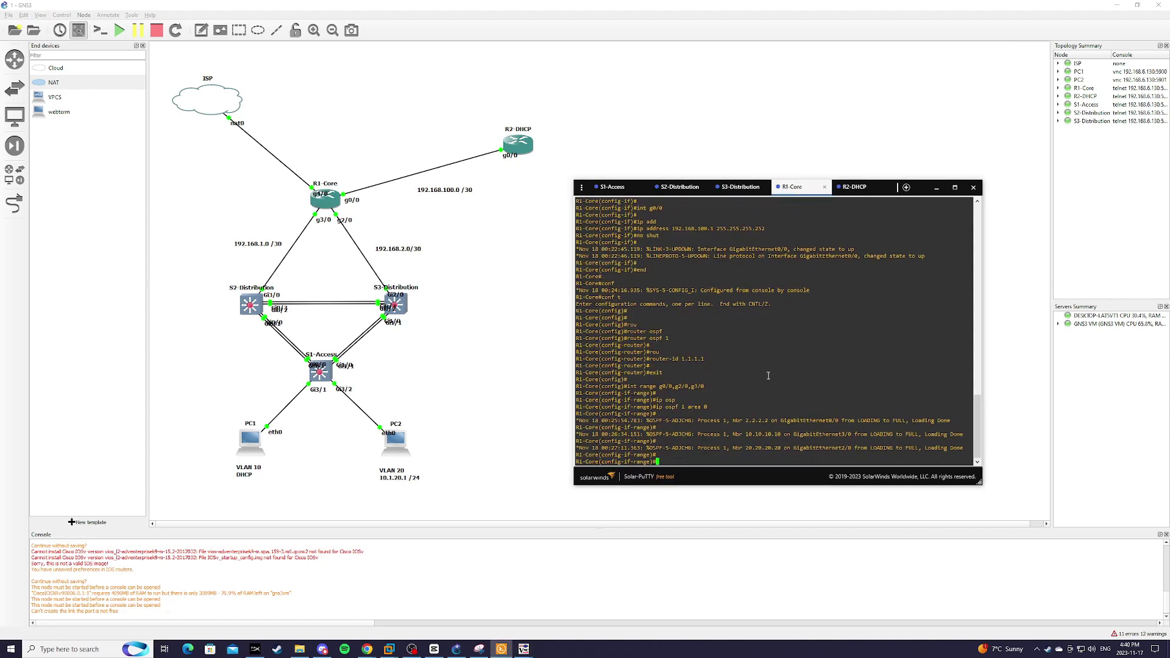
pyautogui.write('int g4/0')
pyautogui.press('Return')
pyautogui.press('Return')
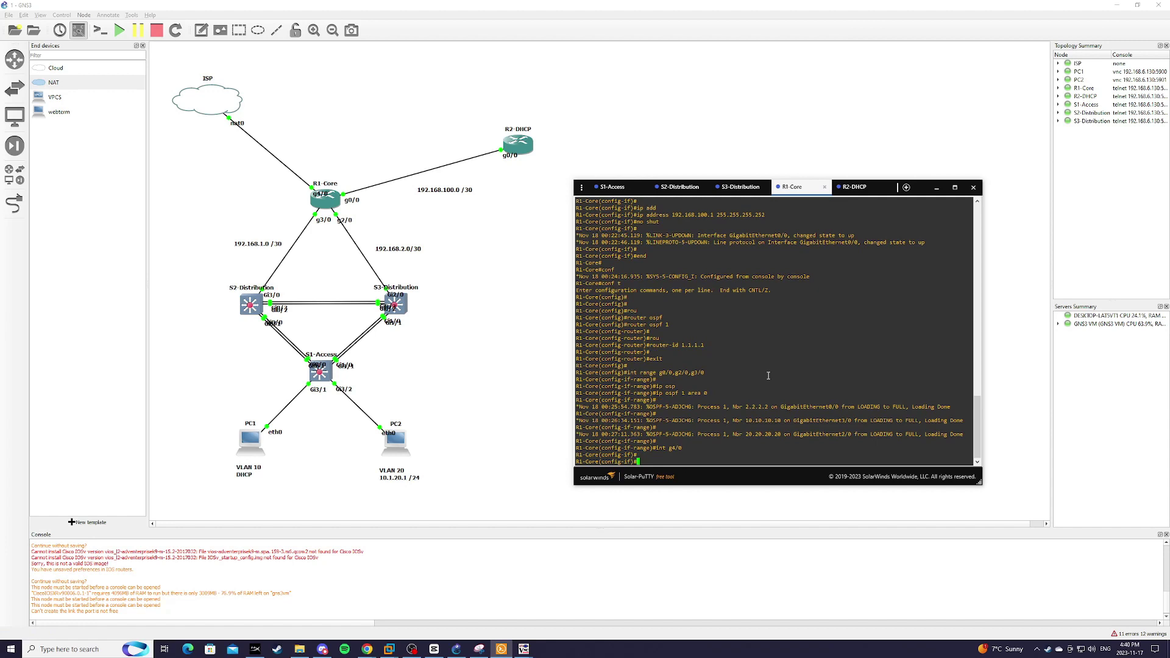
pyautogui.write('ip add')
pyautogui.press('Tab')
pyautogui.write('d')
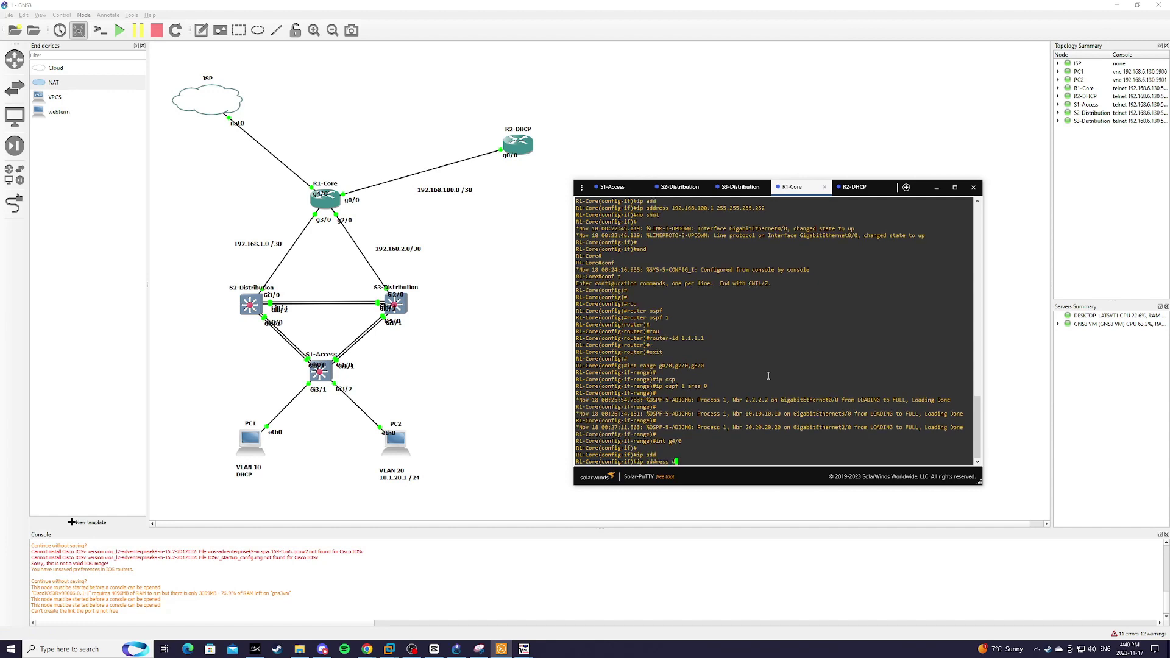
pyautogui.write('hcp')
pyautogui.press('Return')
pyautogui.press('Return')
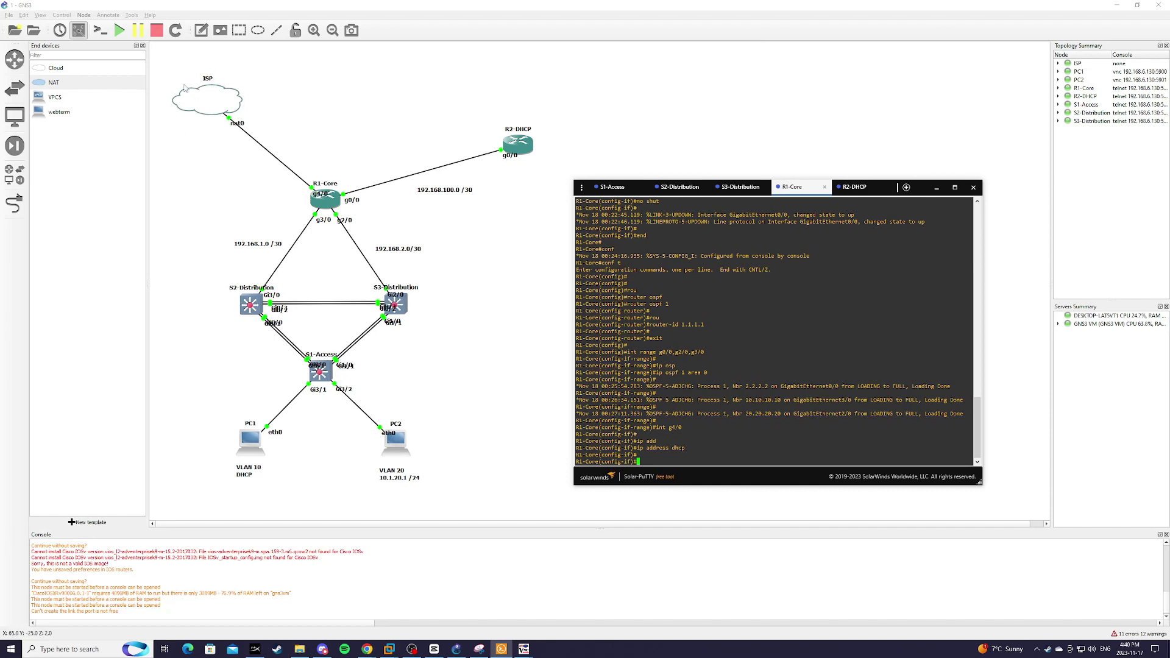
# Check the interface brief for Gi3/0 and Gi4/0, then enable g4/0 with no shut.
pyautogui.write('do sh ip int b')
pyautogui.write('r')
pyautogui.press('Return')
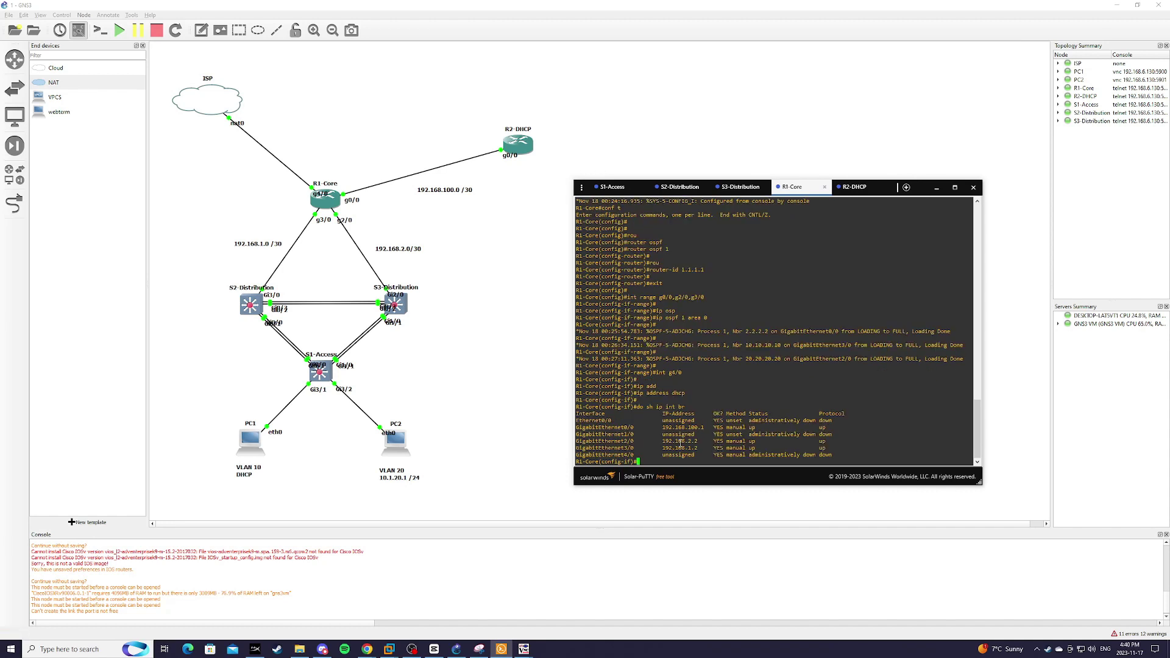
pyautogui.moveTo(836, 455); pyautogui.dragTo(729, 448)
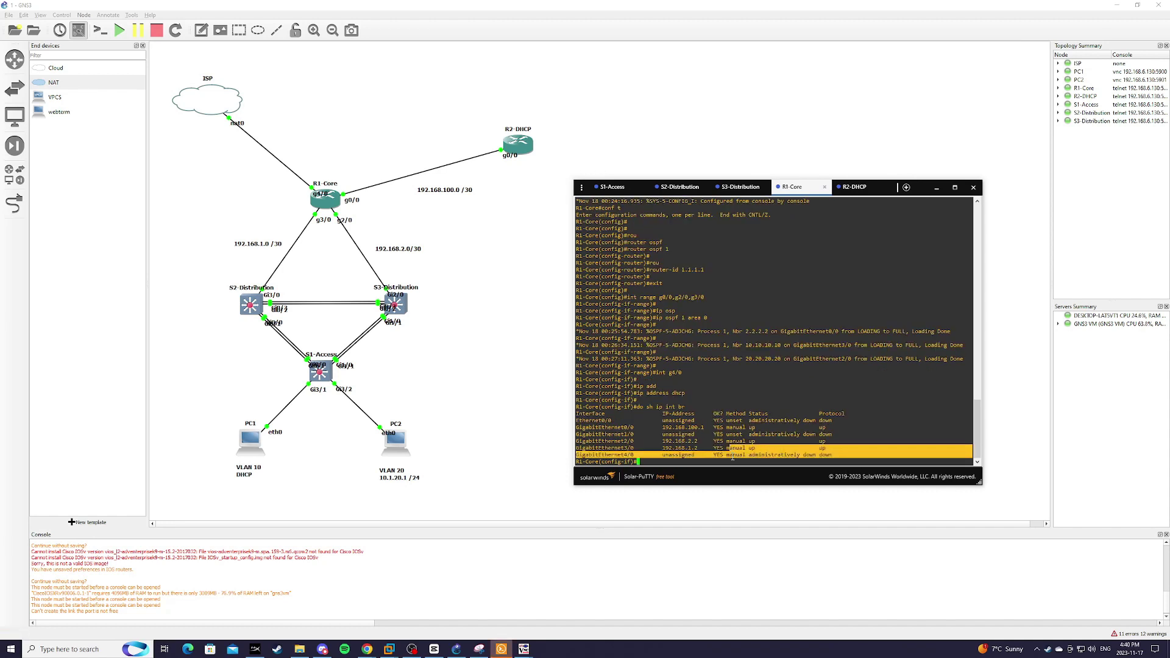
pyautogui.click(735, 458)
pyautogui.write('no shut')
pyautogui.press('Return')
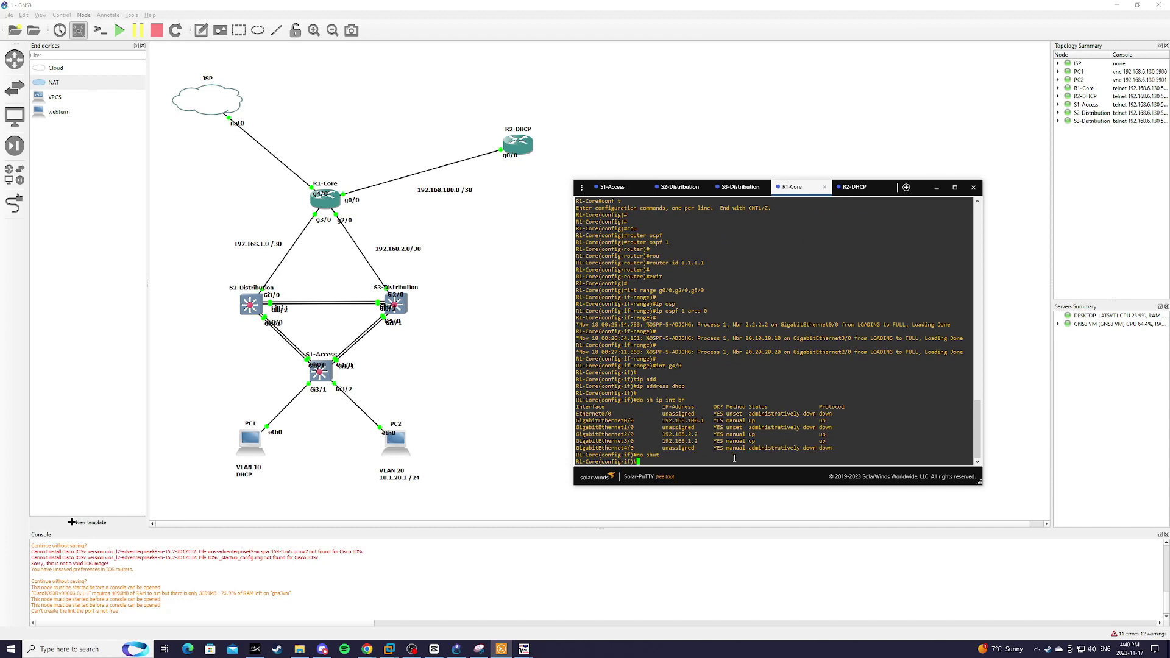
pyautogui.press('Return')
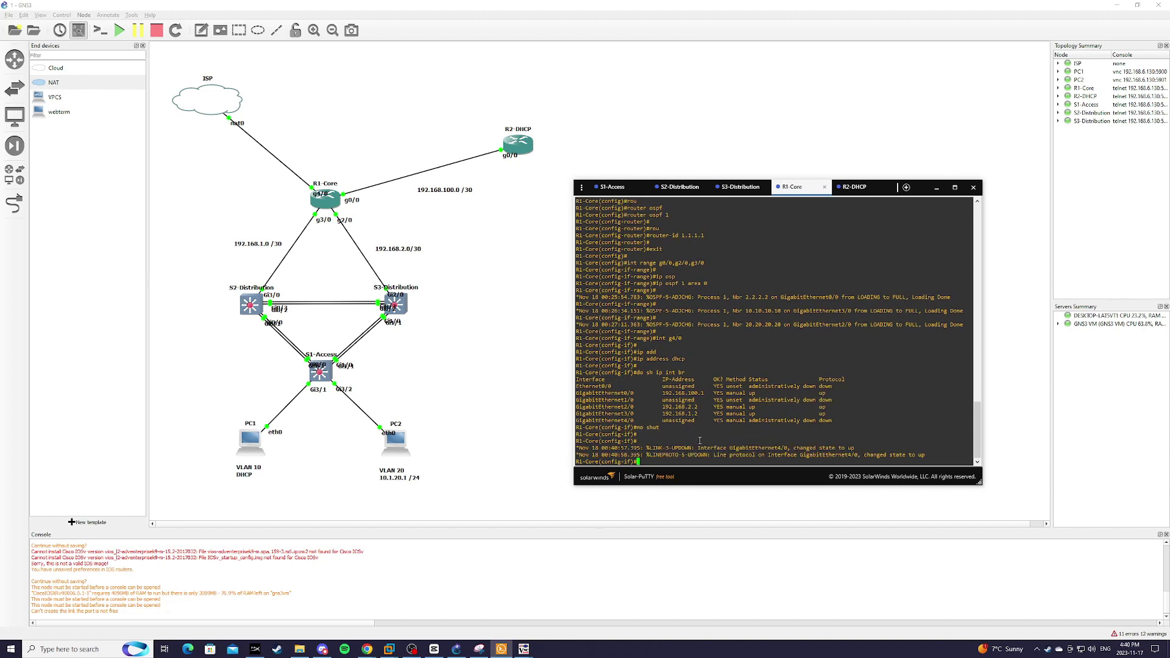
pyautogui.press('Return')
# Recheck interface status until Gi4/0 is up with DHCP address 192.168.122.206.
pyautogui.write('do sh ip int br')
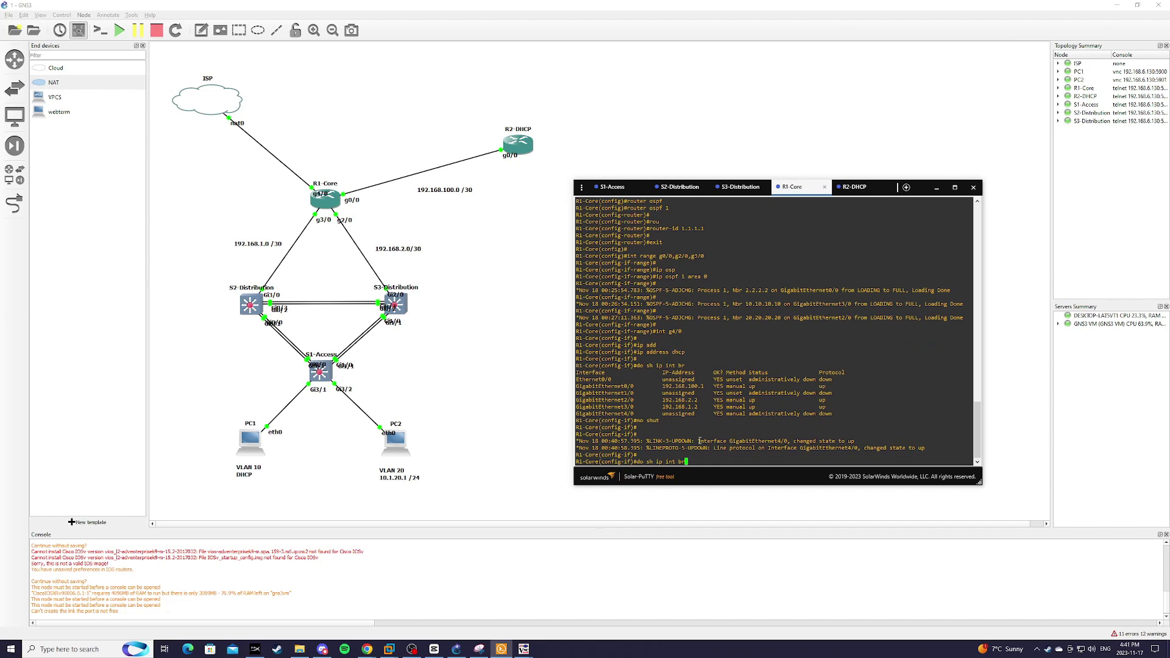
pyautogui.press('Return')
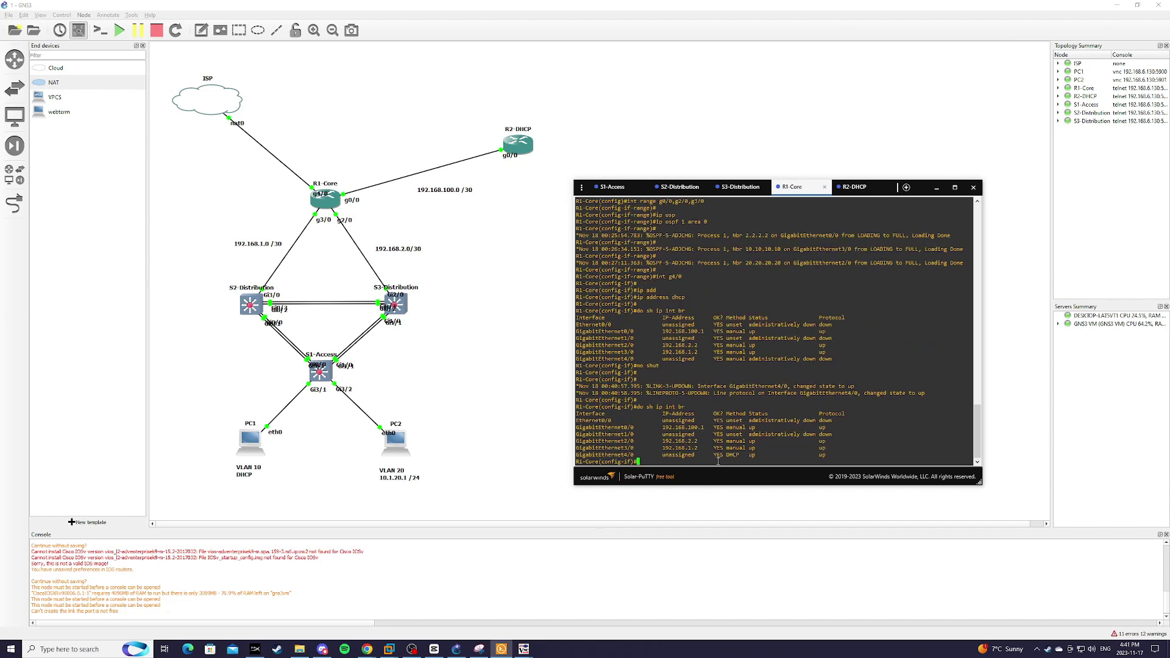
pyautogui.moveTo(717, 461)
pyautogui.mouseDown()
pyautogui.moveTo(670, 462)
pyautogui.moveTo(712, 469)
pyautogui.mouseUp()
pyautogui.press('Return')
pyautogui.press('Up')
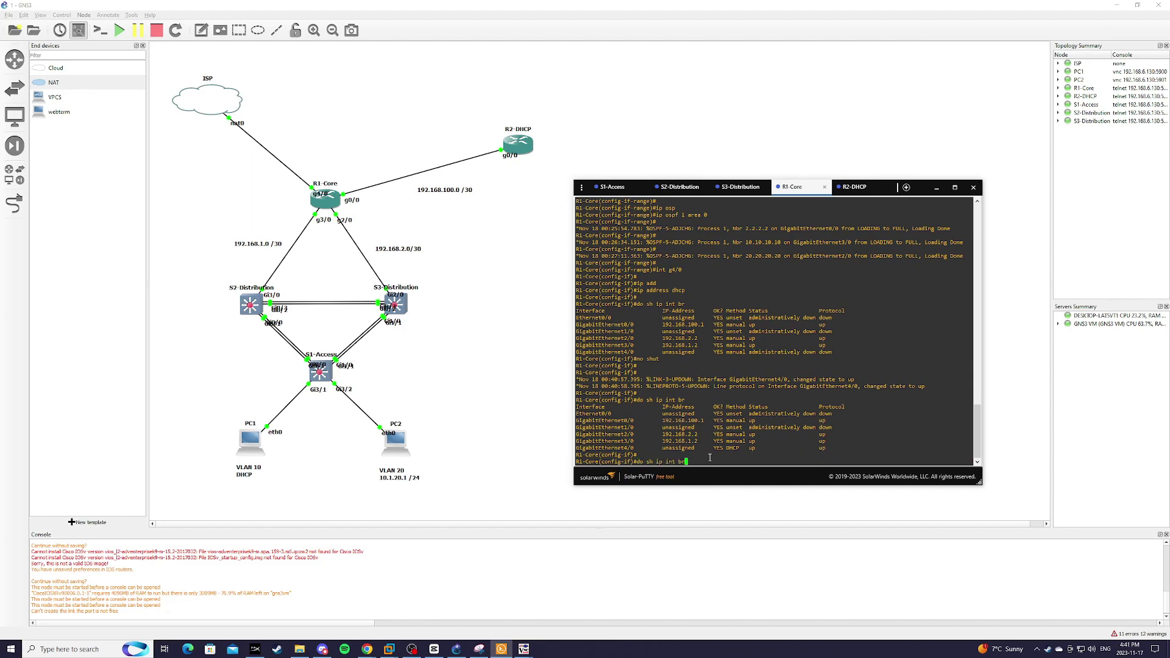
pyautogui.press('Return')
pyautogui.press('Return')
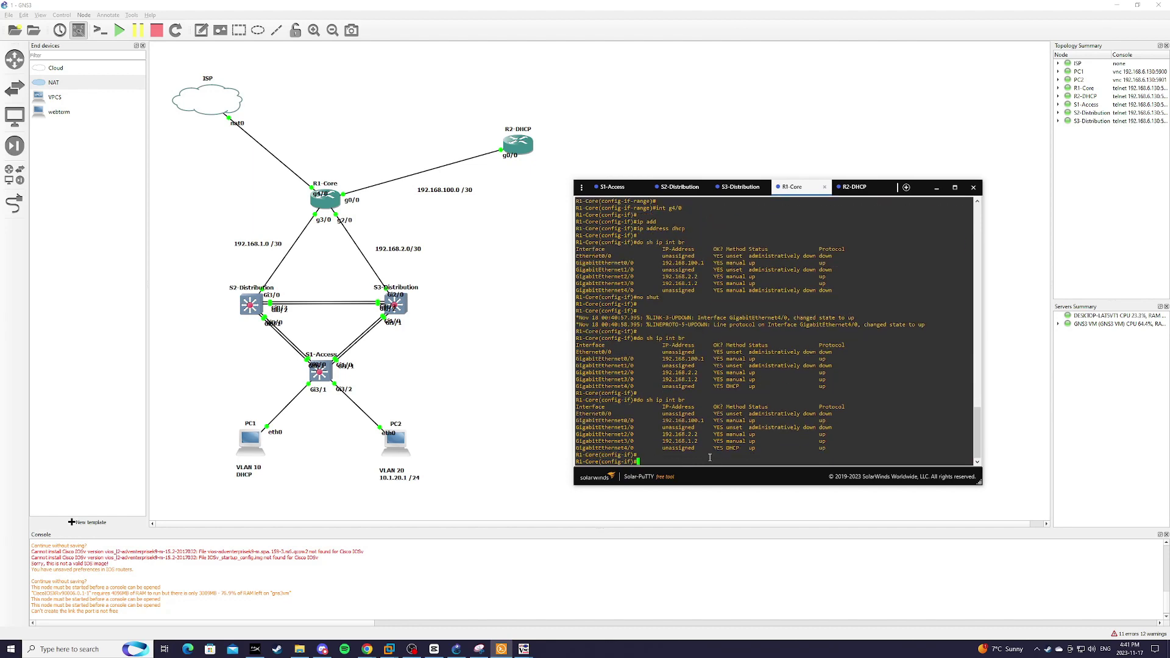
pyautogui.press('Up')
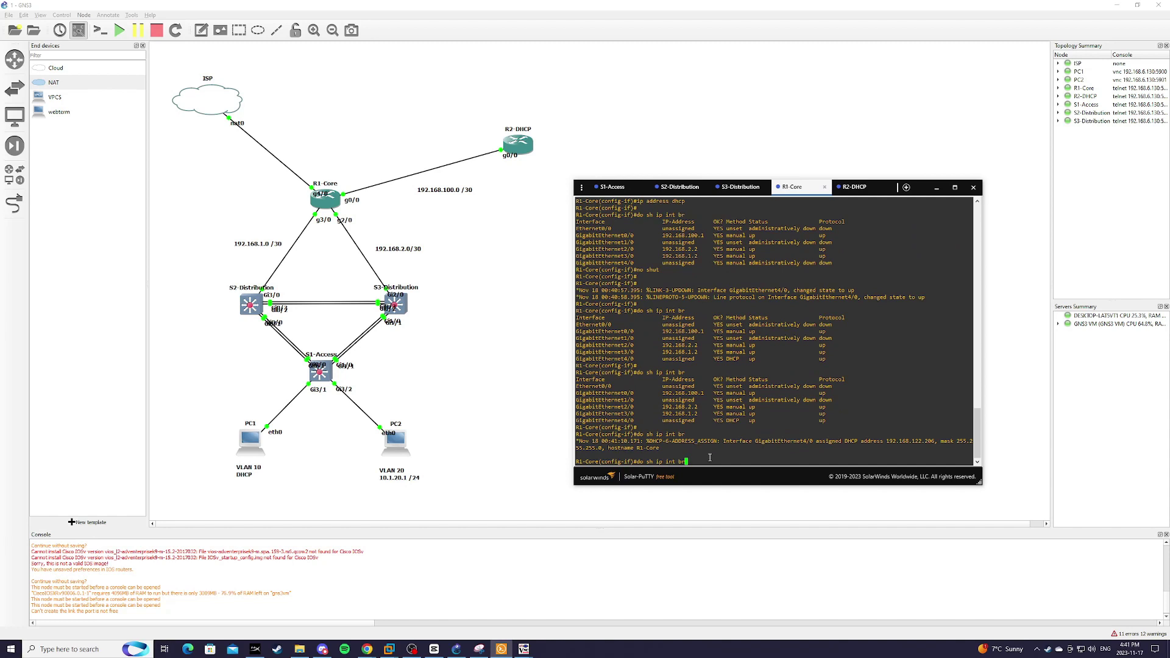
pyautogui.press('Return')
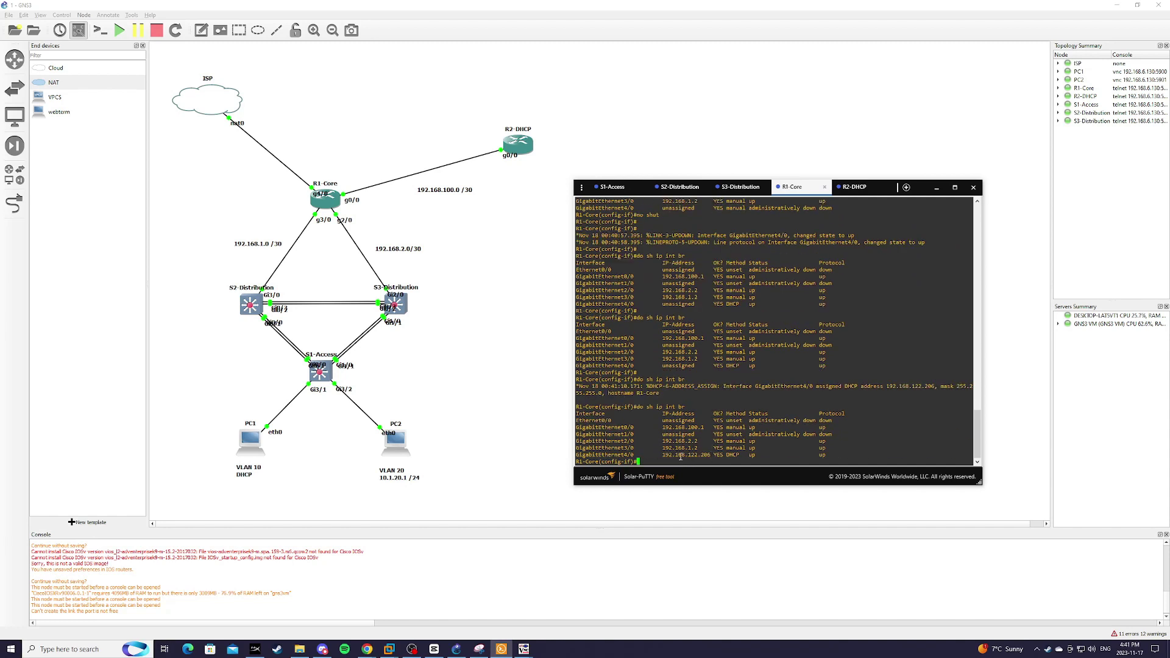
pyautogui.moveTo(660, 456); pyautogui.dragTo(710, 456)
pyautogui.click(658, 462)
# Add a static default route 0.0.0.0 0.0.0.0 out g4/0 on R1-Core.
pyautogui.press('Return')
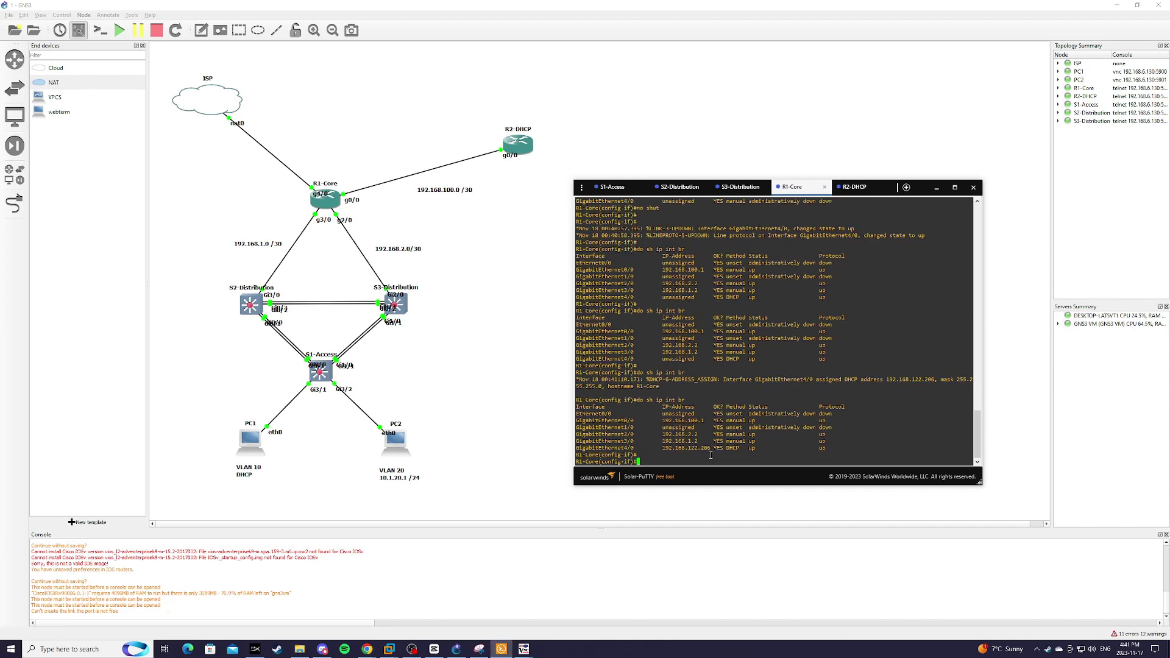
pyautogui.write('exit')
pyautogui.press('Return')
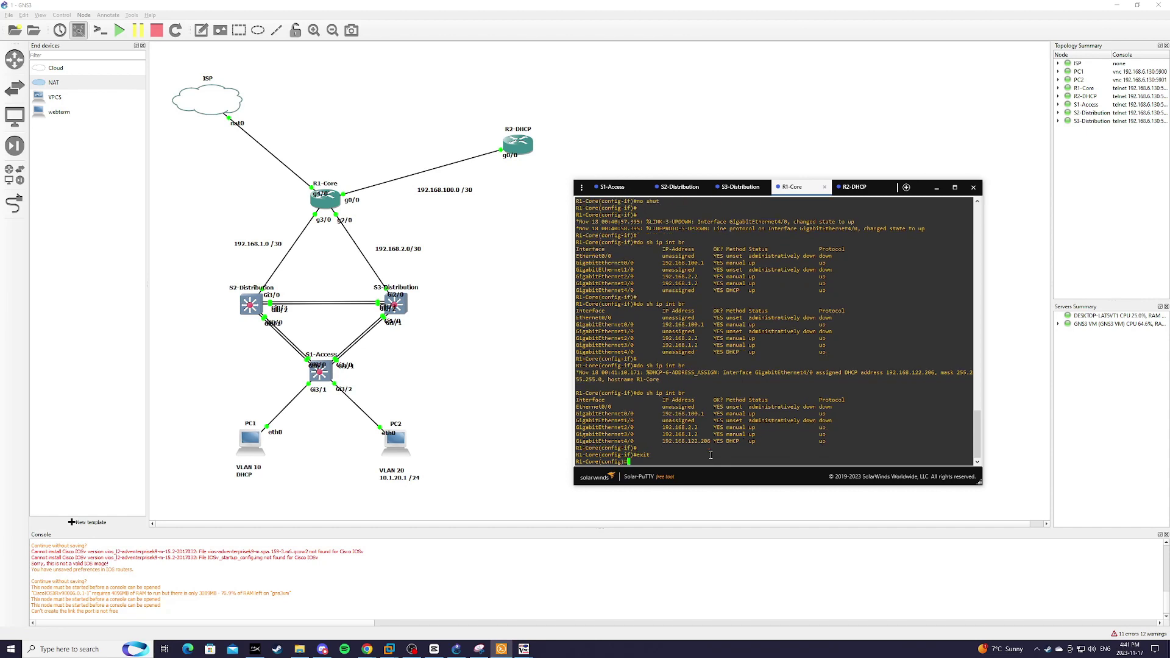
pyautogui.write('ip route 0')
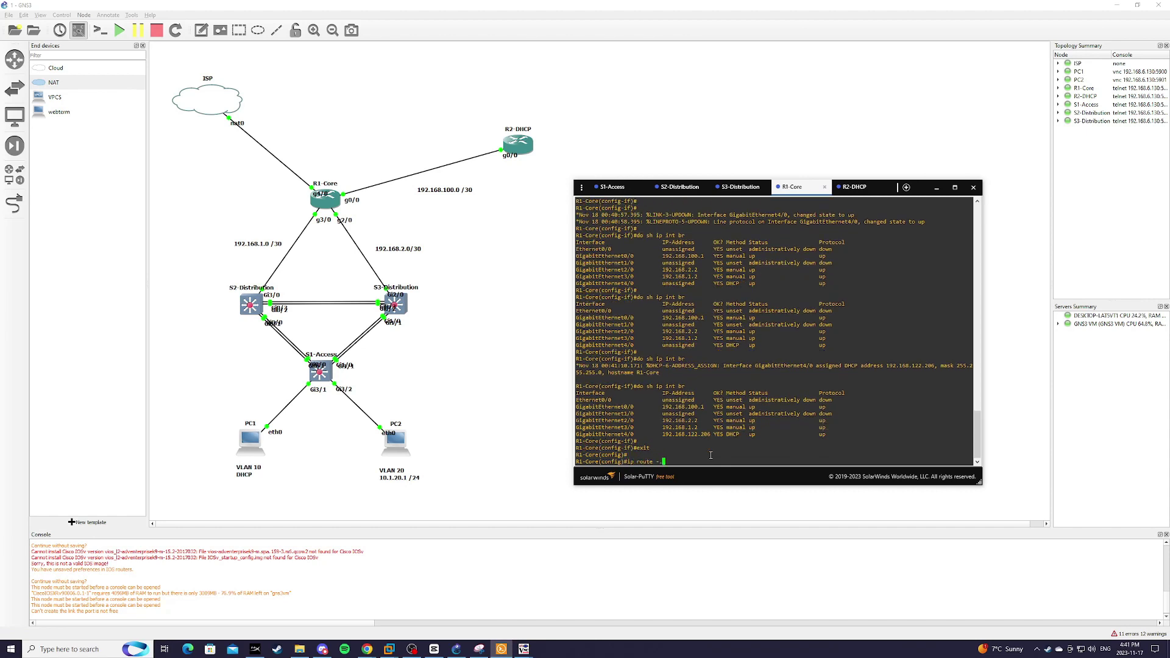
pyautogui.press('BackSpace')
pyautogui.write('0.0.0.0 0.0.0.0 g4/0')
pyautogui.press('Return')
# Verify the routing table shows the default route and gateway of last resort via GigabitEthernet4/0.
pyautogui.press('Return')
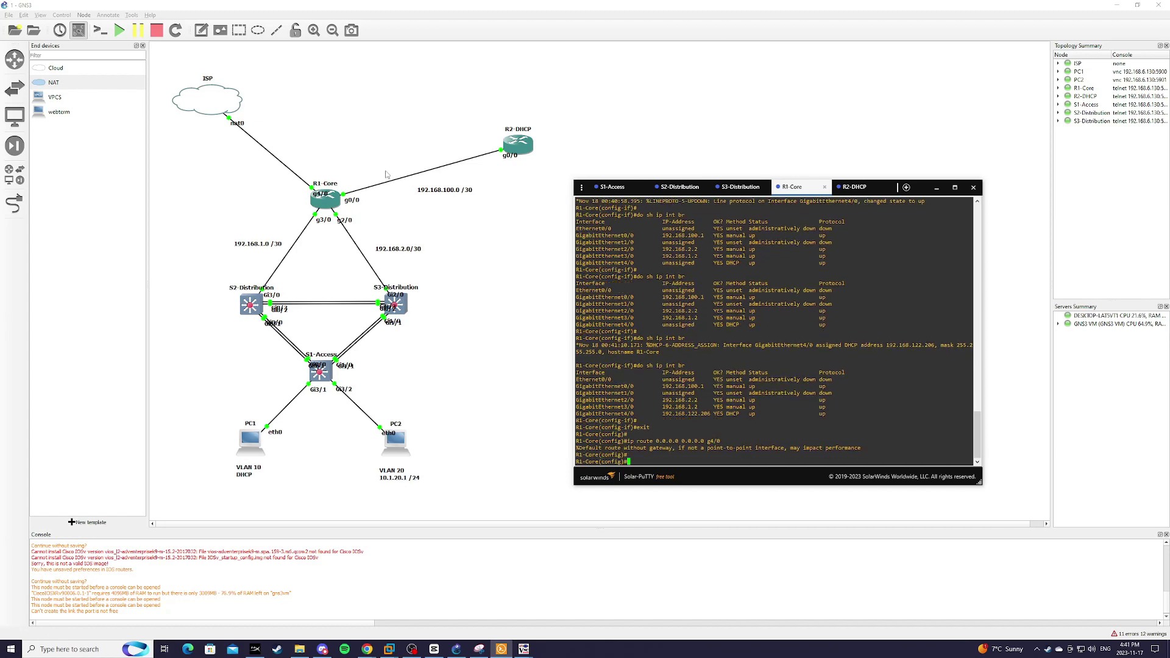
pyautogui.write('do sh ip iun')
pyautogui.press('BackSpace')
pyautogui.press('BackSpace')
pyautogui.write('route')
pyautogui.press('Return')
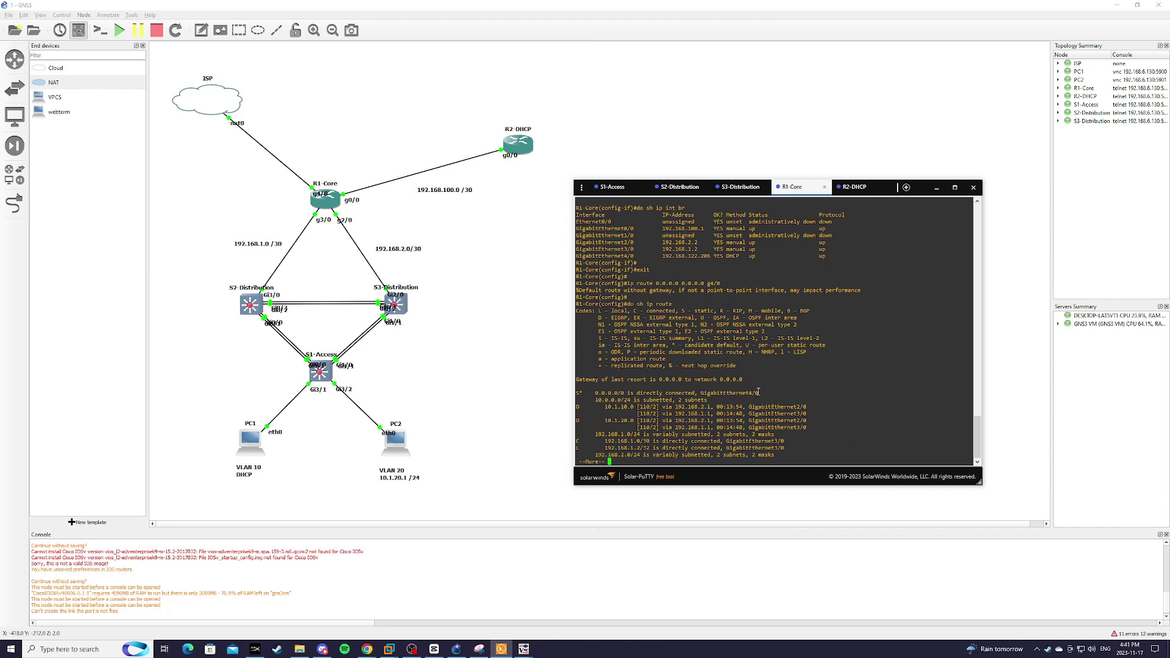
pyautogui.moveTo(969, 379); pyautogui.dragTo(580, 382)
pyautogui.click(576, 382)
pyautogui.moveTo(972, 393); pyautogui.dragTo(698, 393)
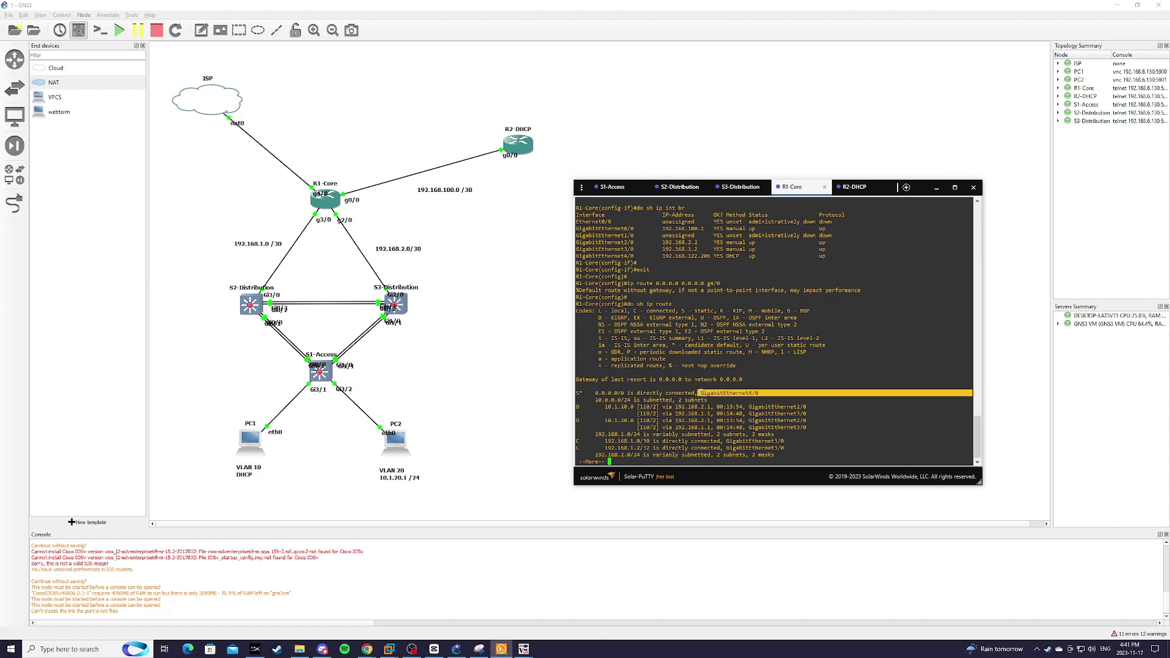
pyautogui.click(702, 455)
pyautogui.press('q')
pyautogui.press('Return')
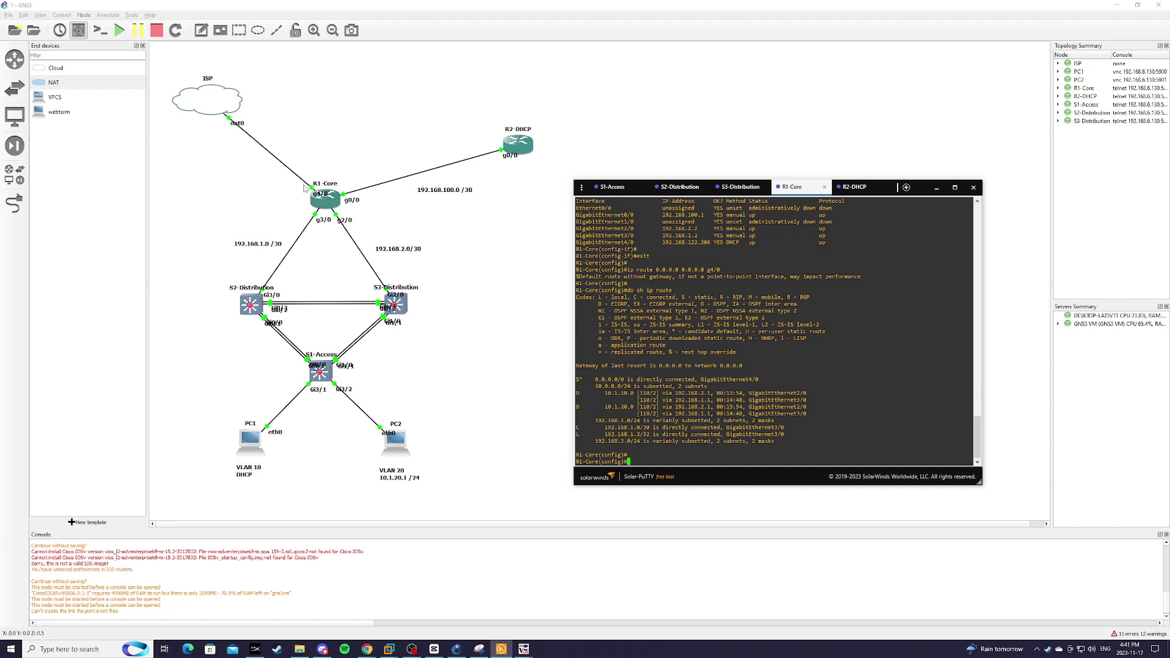
pyautogui.moveTo(762, 381); pyautogui.dragTo(575, 367)
pyautogui.click(676, 454)
# Under router ospf 1, type the default-information originate command.
pyautogui.write('router ospf 1')
pyautogui.press('Return')
pyautogui.press('Return')
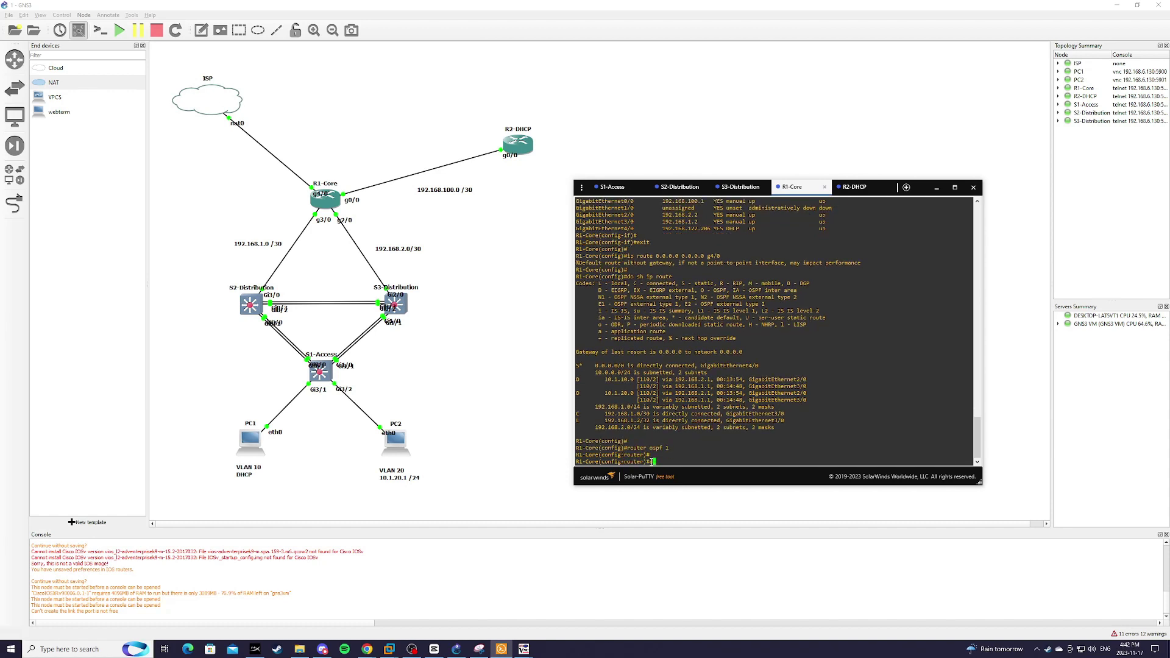
pyautogui.write('defa')
pyautogui.press('Tab')
pyautogui.write('-in')
pyautogui.press('Tab')
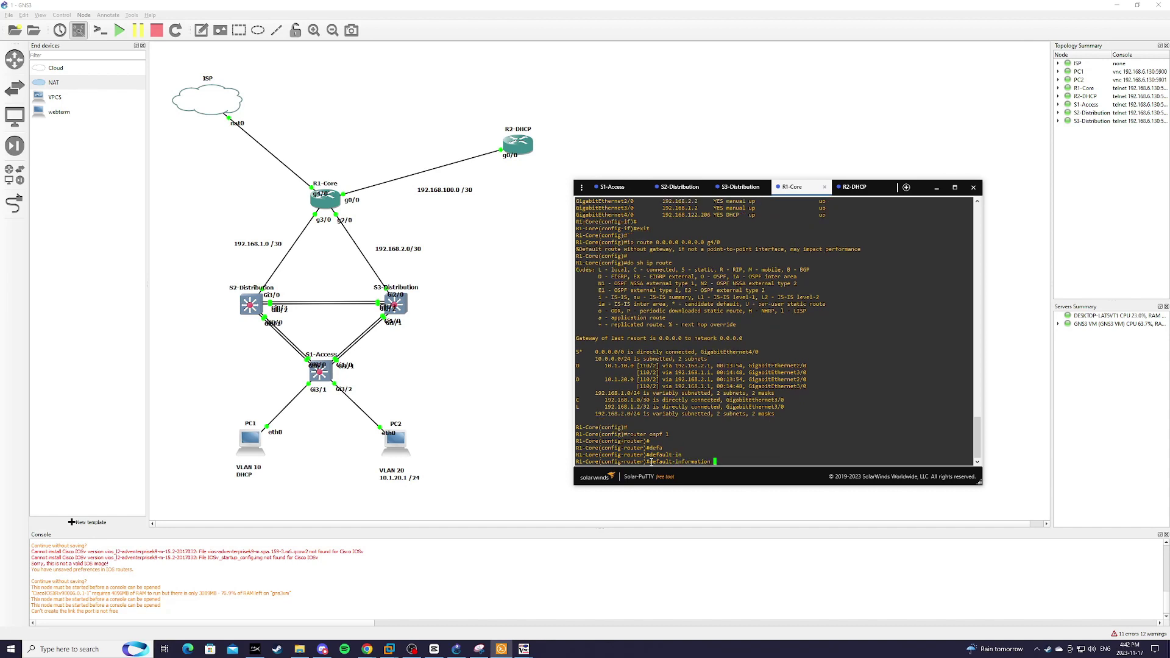
pyautogui.write('ori')
pyautogui.press('Tab')
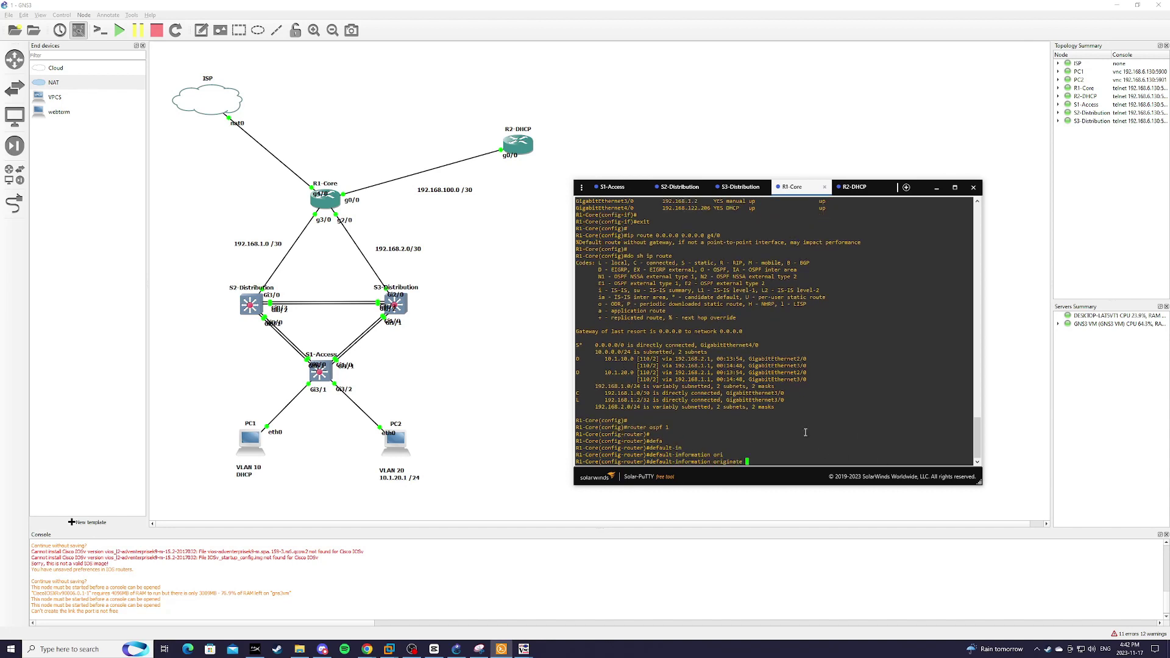
# Display S2-Distribution's routing table, showing only 10.0.0.0/8 routes and no gateway of last resort.
pyautogui.click(671, 189)
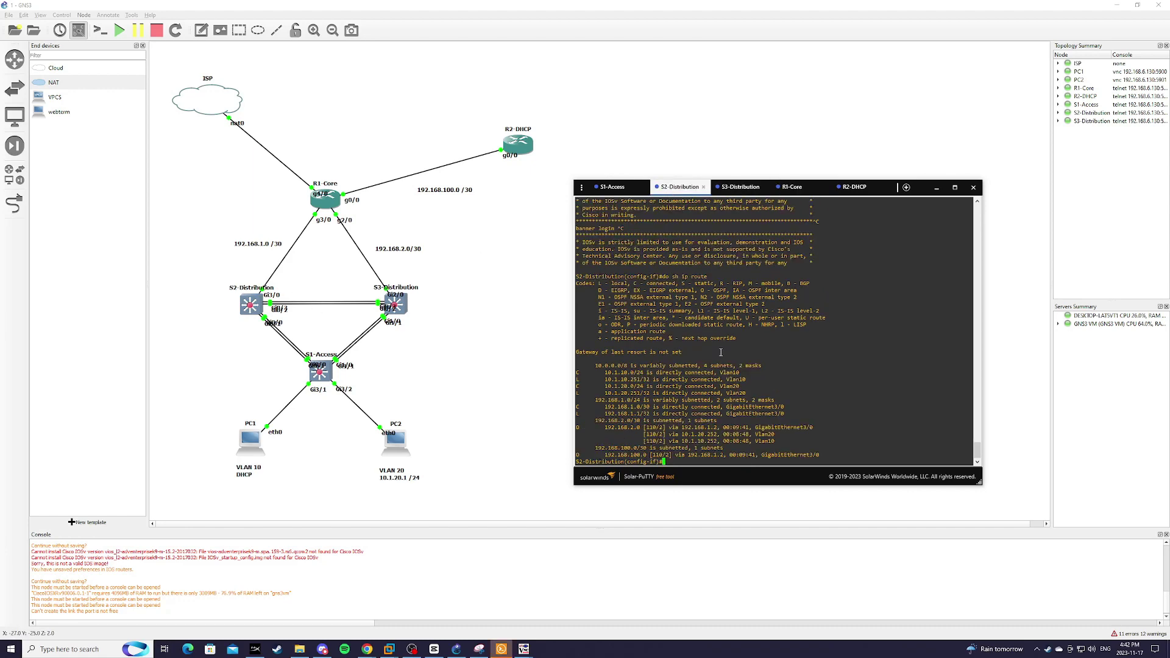
pyautogui.press('Return')
pyautogui.write('do sh ')
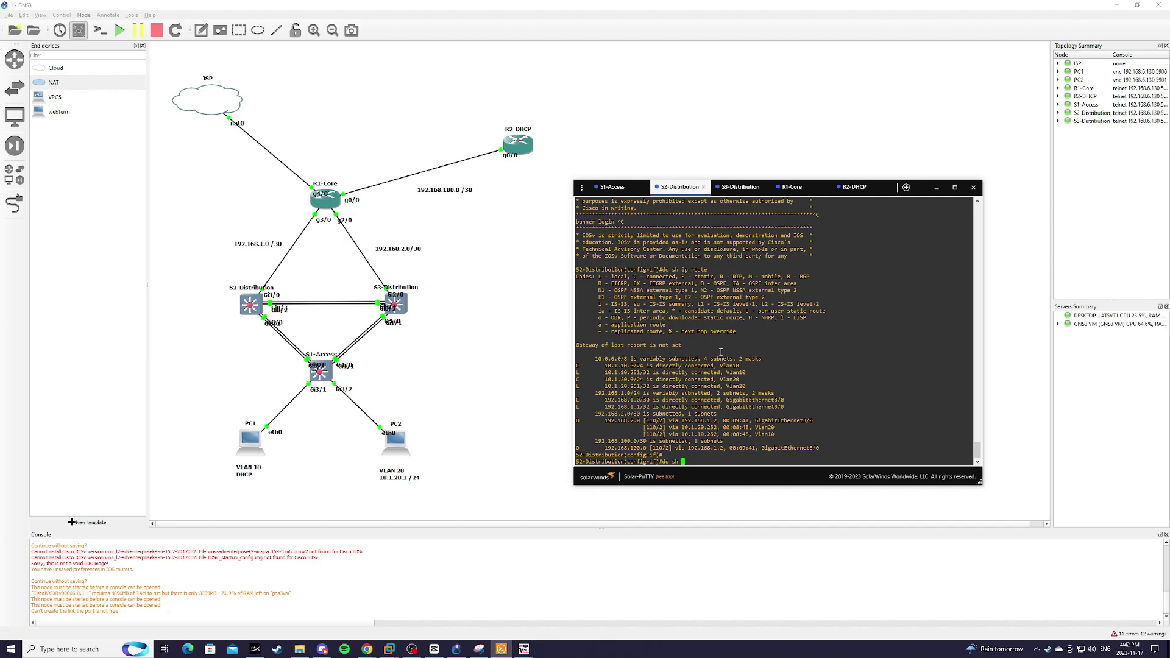
pyautogui.write('ip route')
pyautogui.press('Return')
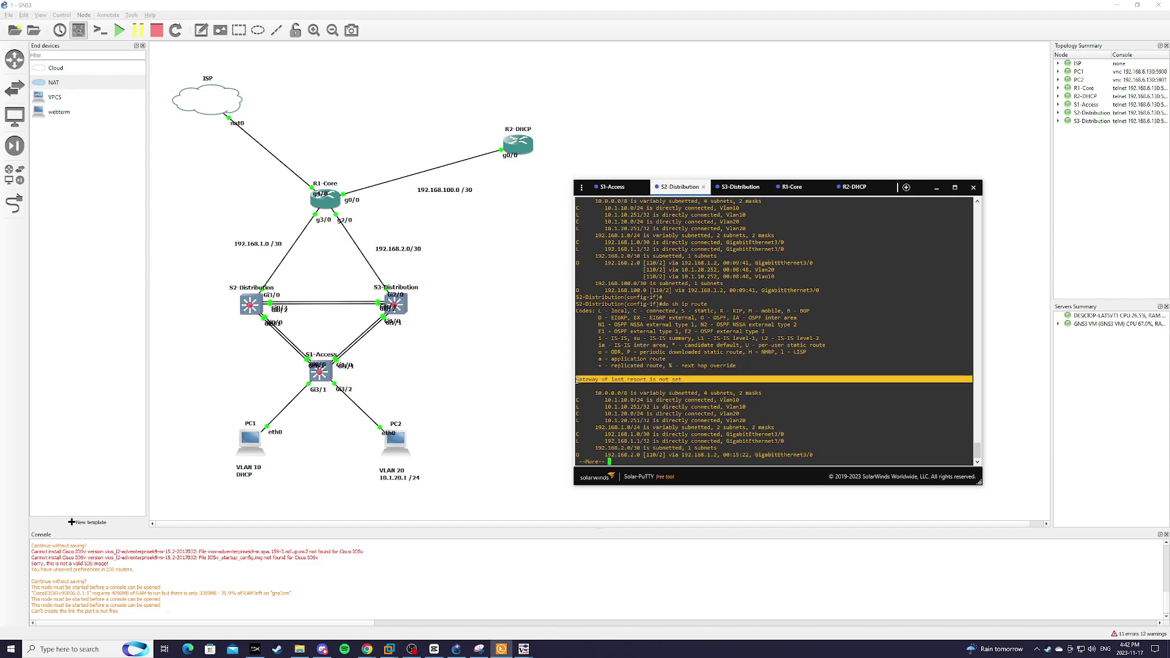
pyautogui.doubleClick(638, 447)
pyautogui.press('Return')
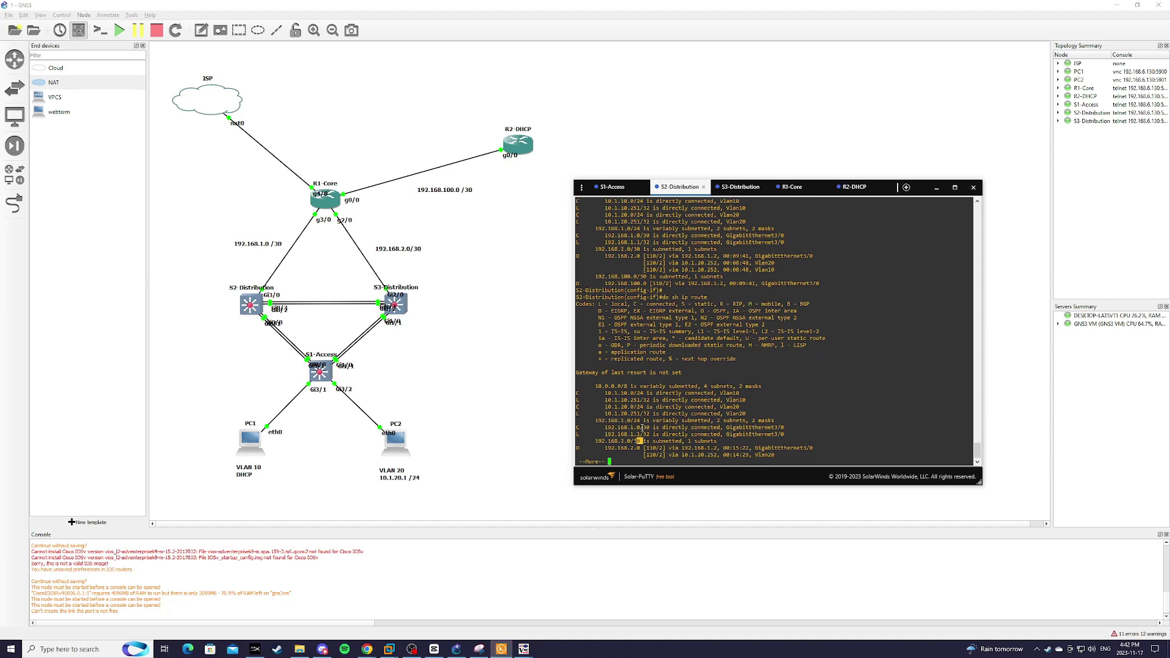
pyautogui.click(725, 449)
pyautogui.moveTo(775, 458); pyautogui.dragTo(969, 458)
pyautogui.click(581, 390)
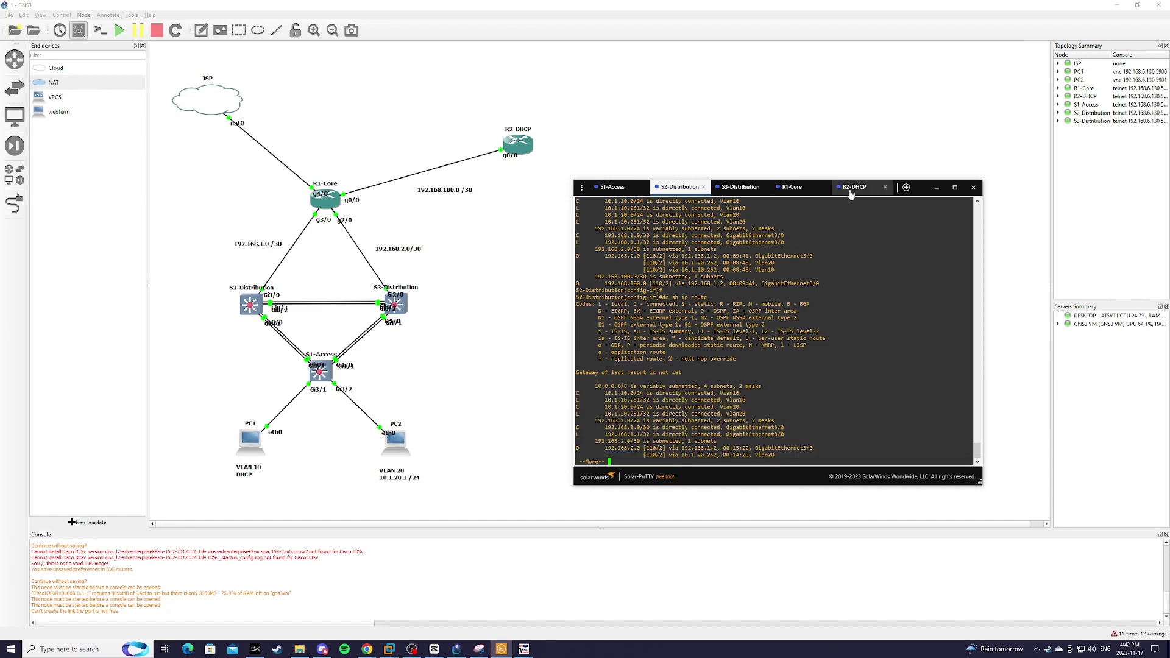
# Apply default-information originate under R1-Core's OSPF process 1.
pyautogui.click(792, 187)
pyautogui.press('Return')
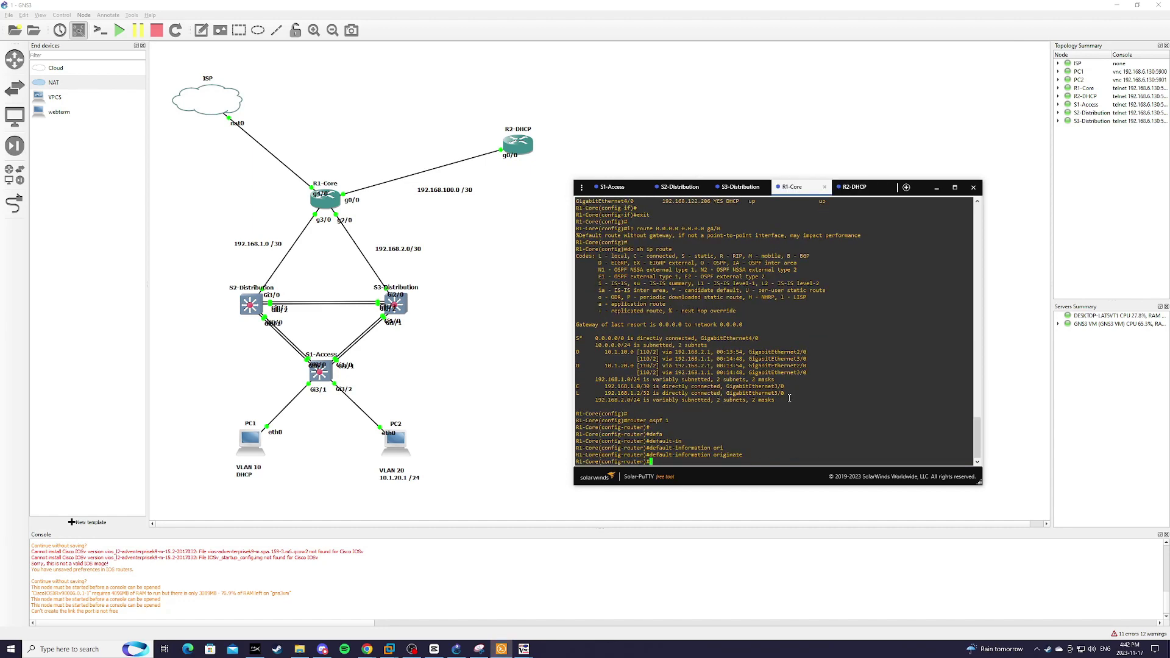
pyautogui.press('Return')
pyautogui.click(674, 188)
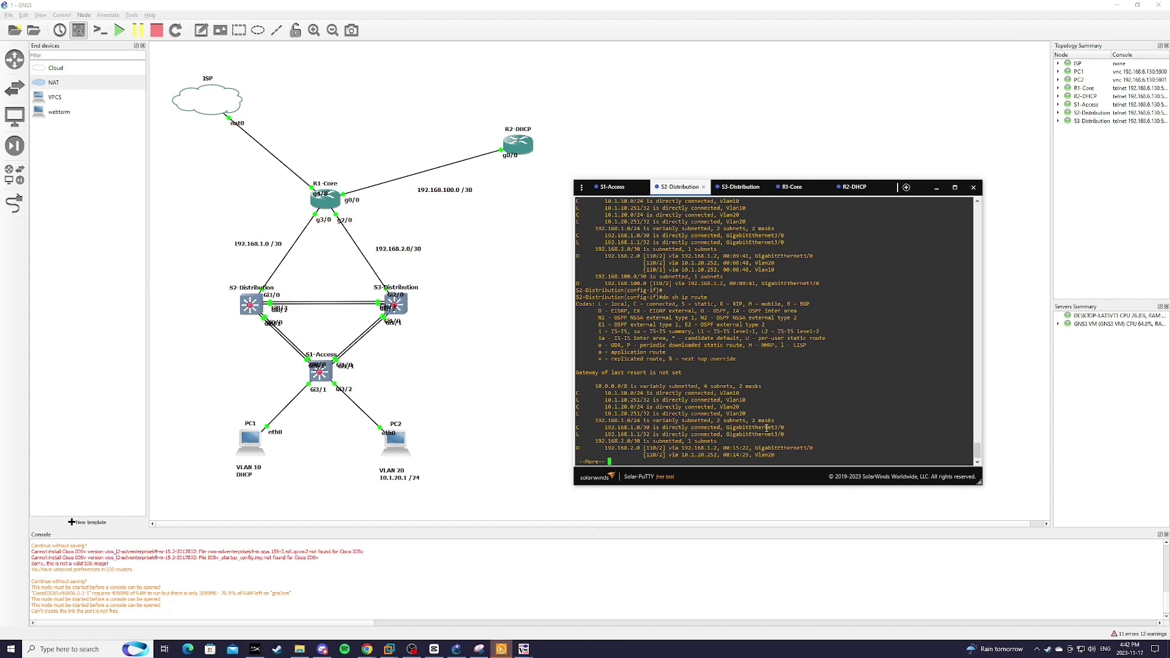
# Rerun S2-Distribution's routing table, confirming an O*E2 0.0.0.0/0 route via gateway 192.168.1.2.
pyautogui.press('space')
pyautogui.press('Up')
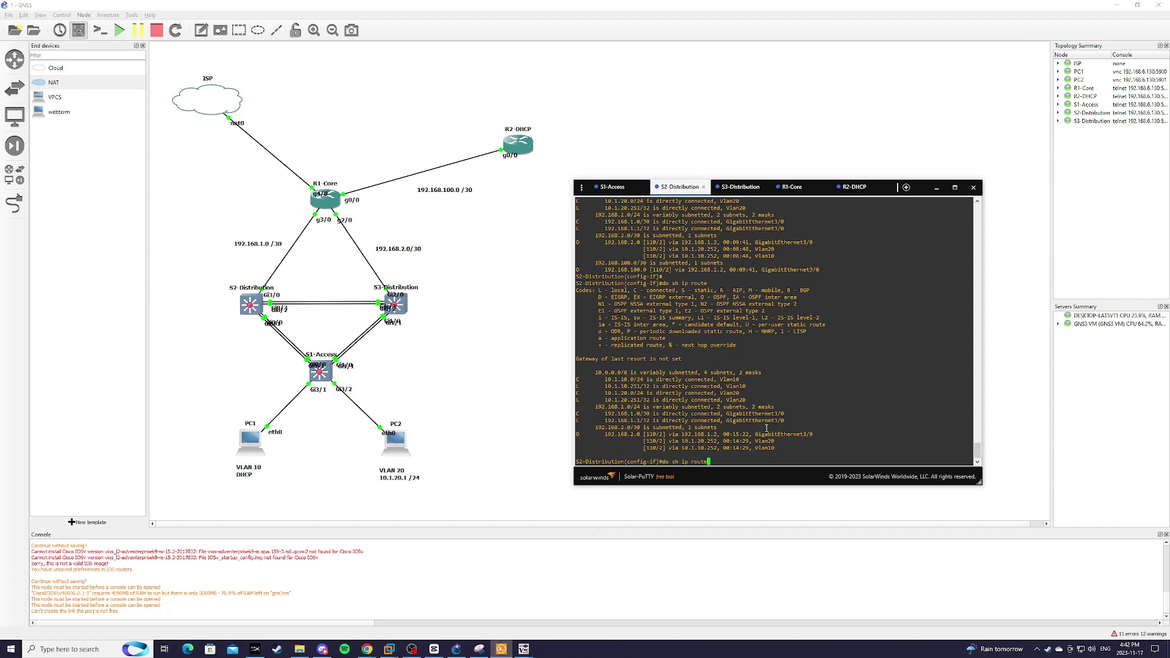
pyautogui.press('Return')
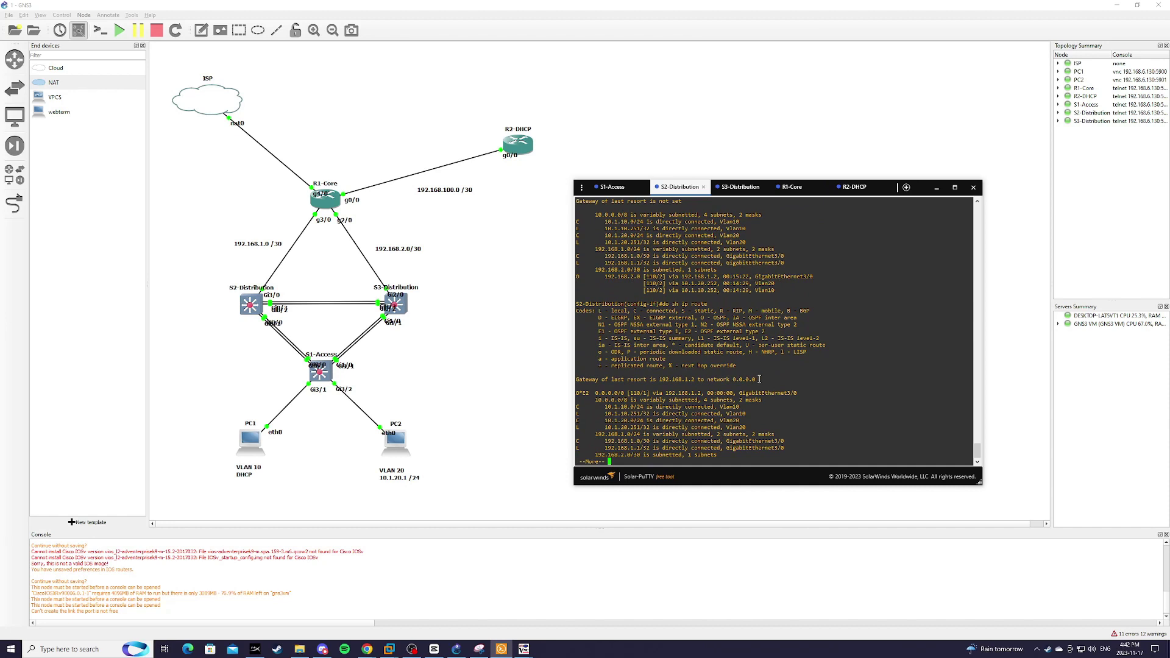
pyautogui.moveTo(759, 379); pyautogui.dragTo(658, 379)
pyautogui.moveTo(577, 393); pyautogui.dragTo(800, 394)
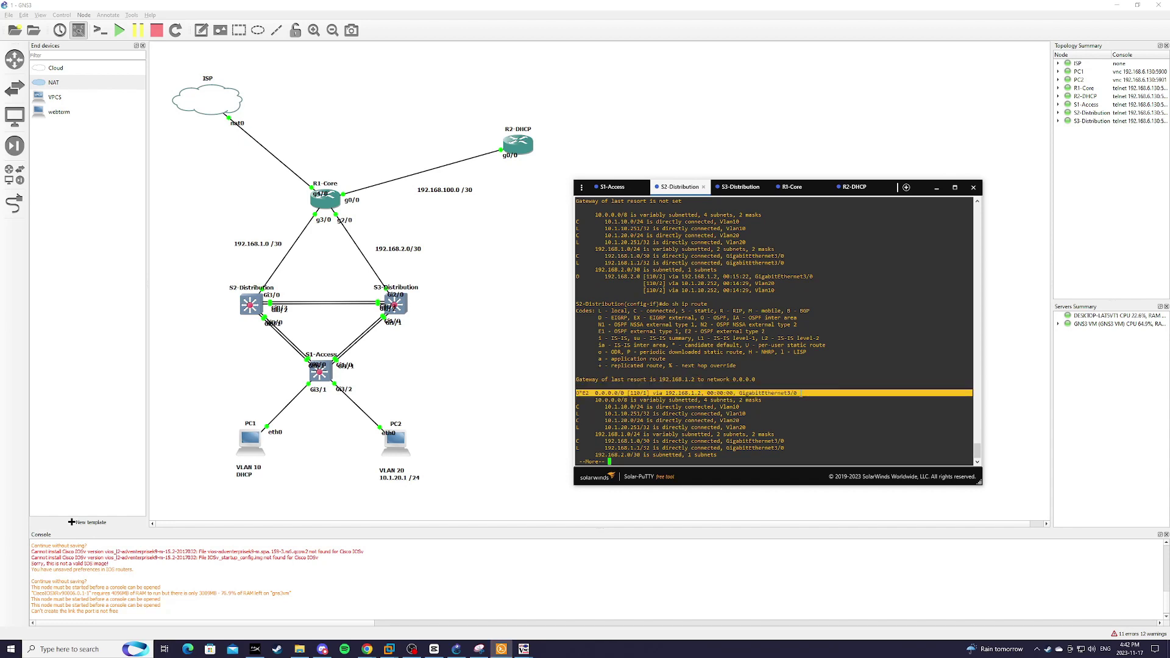
pyautogui.click(785, 429)
pyautogui.press('Return')
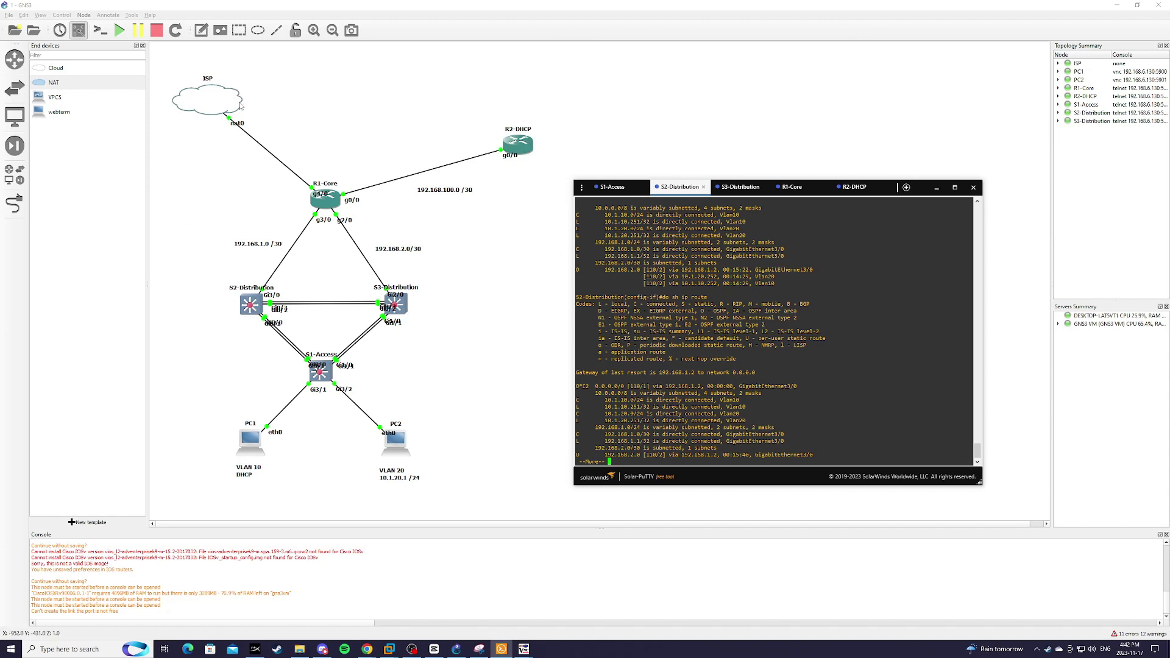
pyautogui.press('Return')
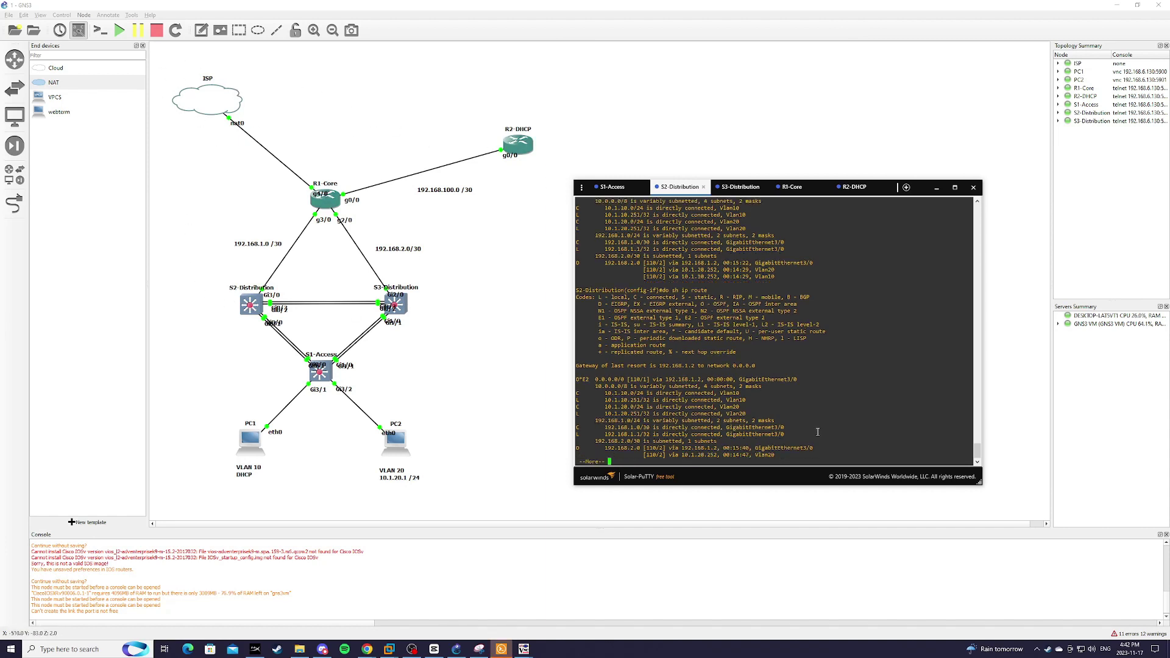
pyautogui.press('Return')
pyautogui.press('Return')
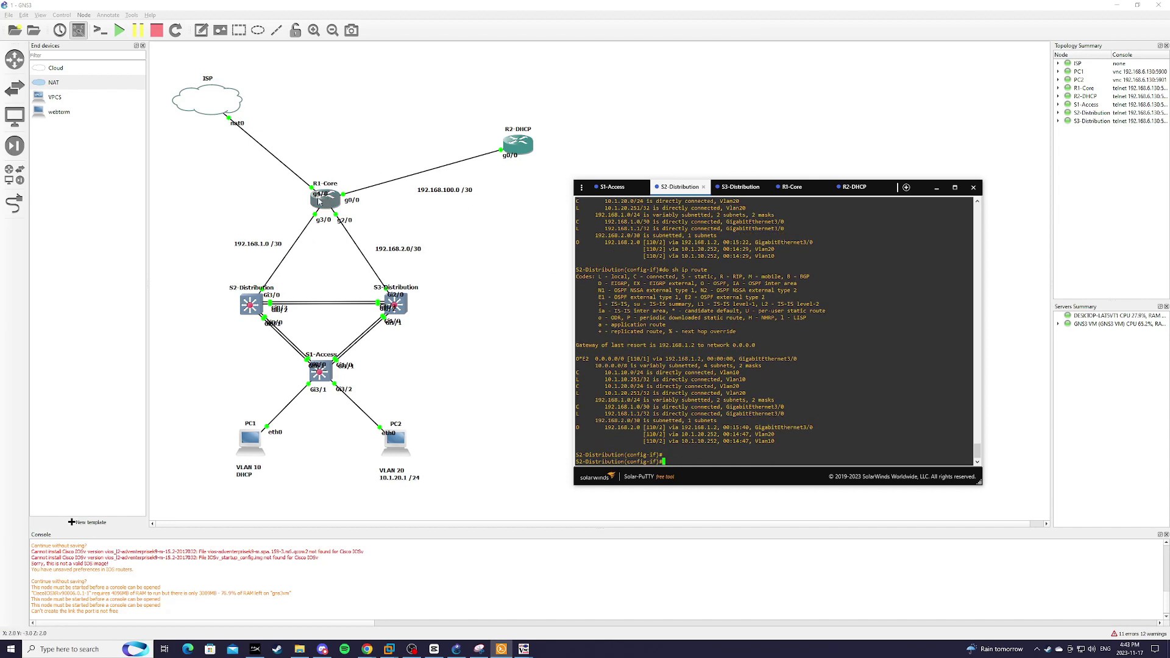
# On R1-Core, exit OSPF and enter access-list 10 permit 10.0.0.0 0.255.255.255.
pyautogui.click(791, 186)
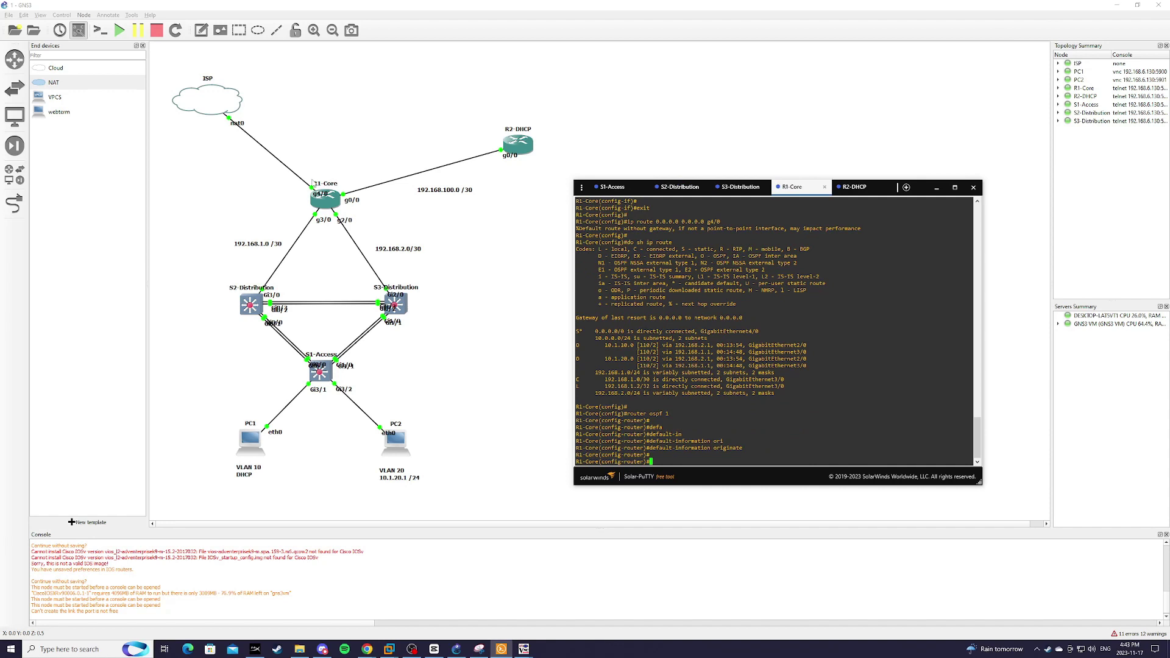
pyautogui.press('Return')
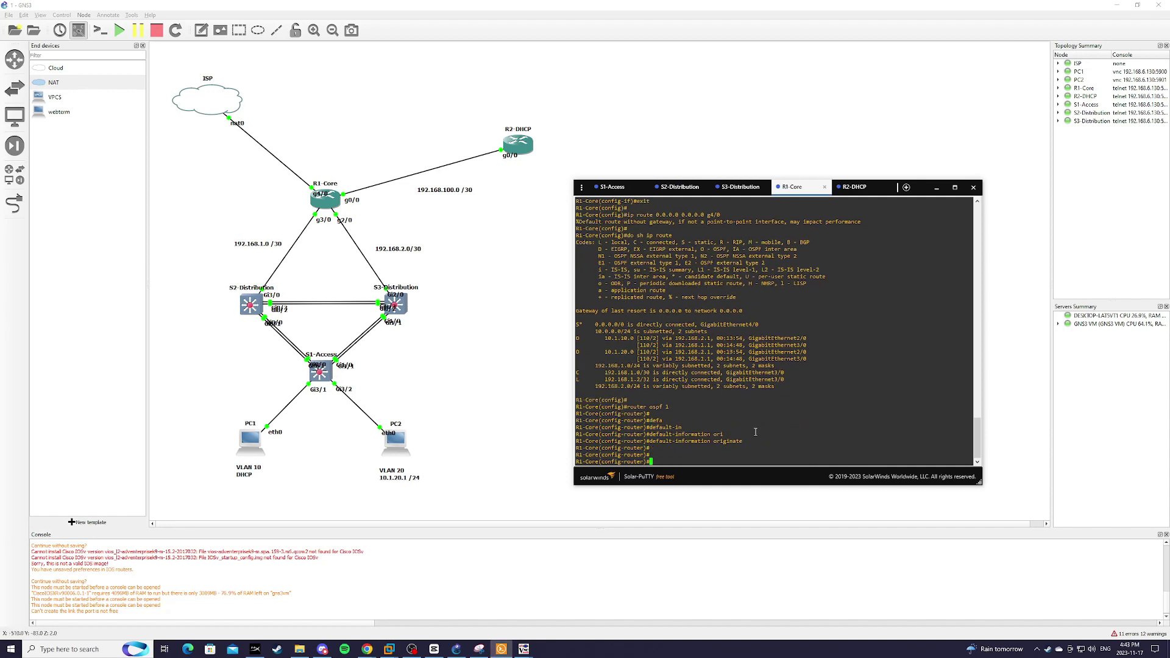
pyautogui.write('exit')
pyautogui.press('Return')
pyautogui.press('Return')
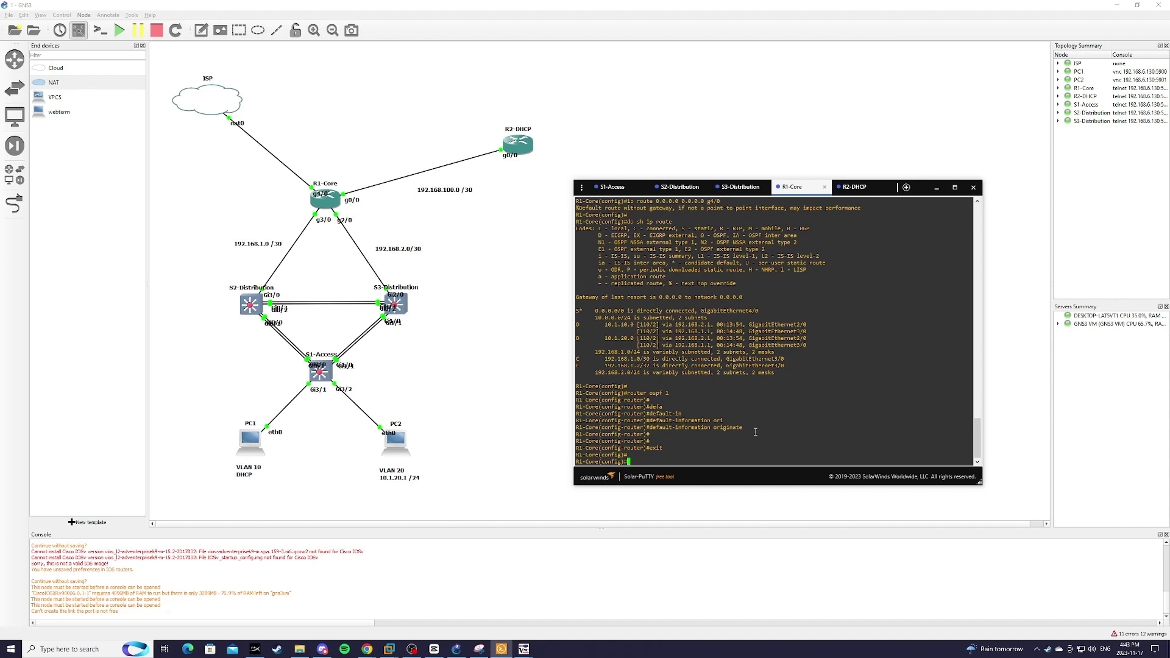
pyautogui.write('ac')
pyautogui.press('Tab')
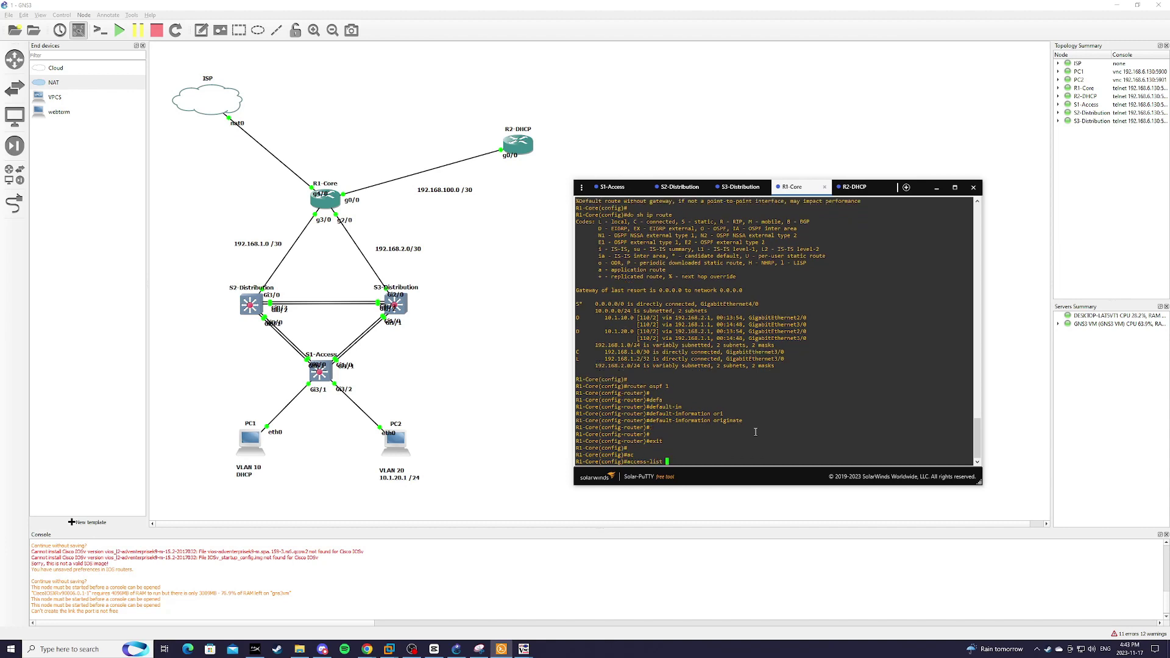
pyautogui.write('10 permit')
pyautogui.write('10.0.0.0 0.')
pyautogui.write('.255.255')
pyautogui.press('Return')
pyautogui.press('Return')
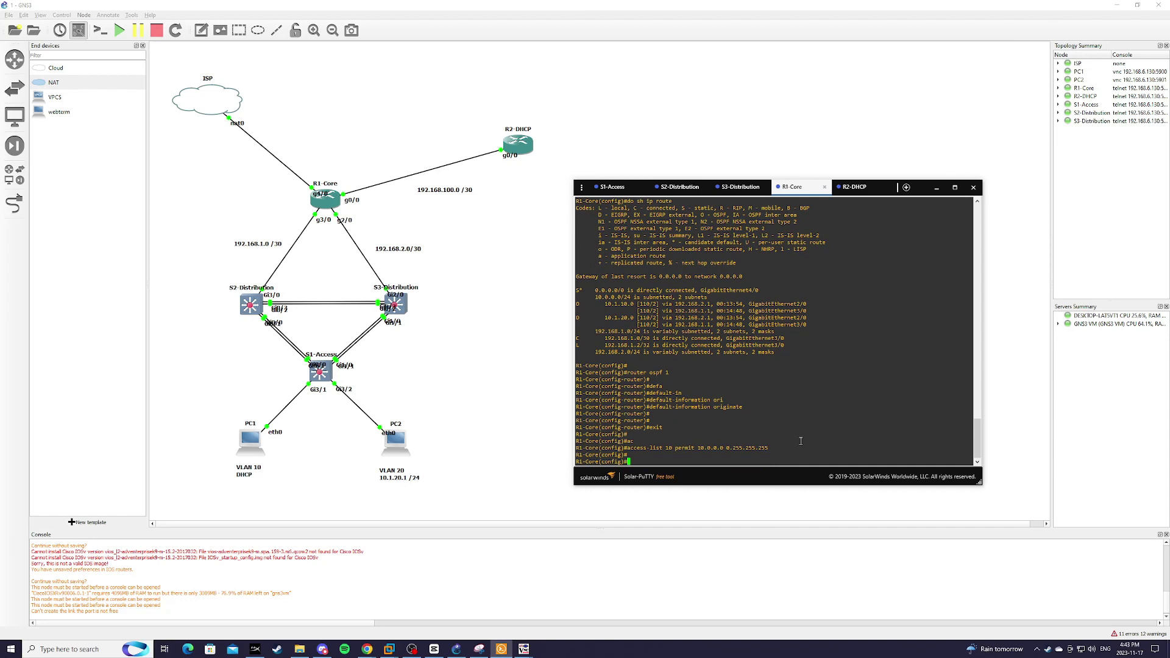
# Enter 'ip nat inside source list 10 interface g4/0 overload' on R1-Core.
pyautogui.write('ip nat')
pyautogui.press('Tab')
pyautogui.write('insi')
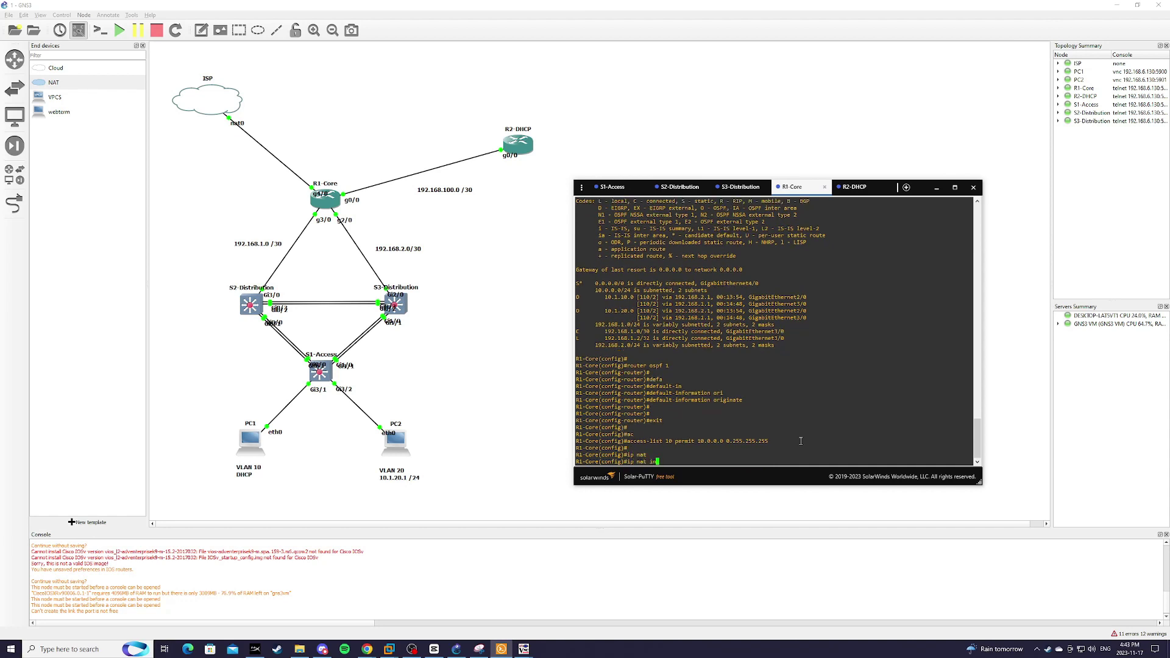
pyautogui.press('Tab')
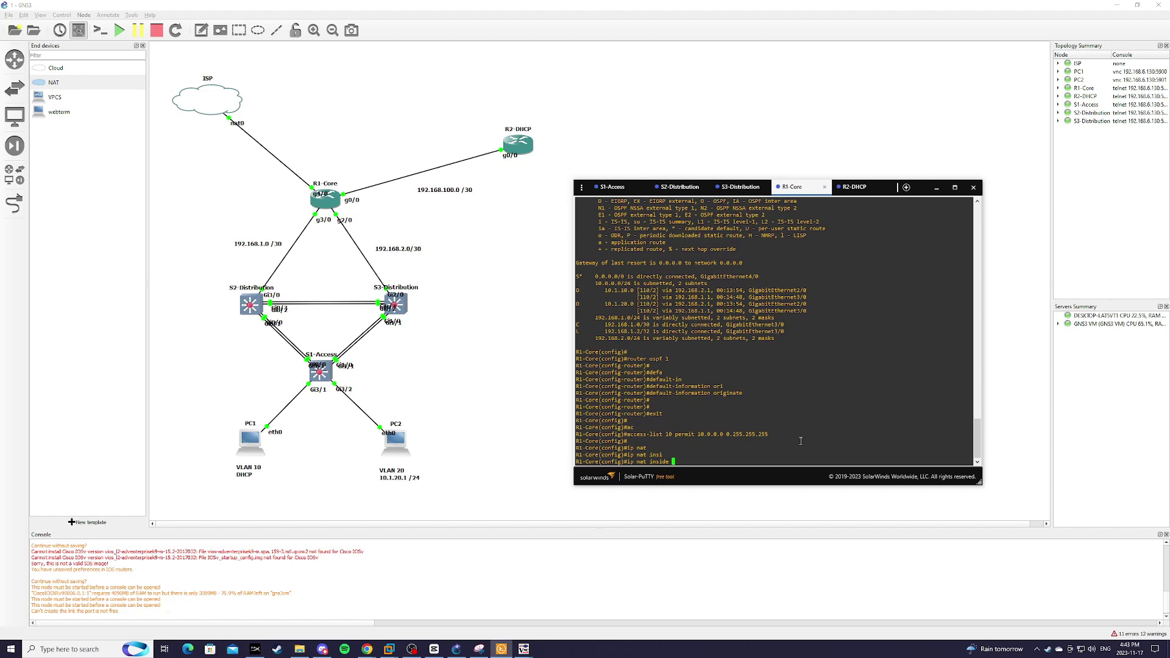
pyautogui.write('source')
pyautogui.press('Tab')
pyautogui.write('li')
pyautogui.press('Tab')
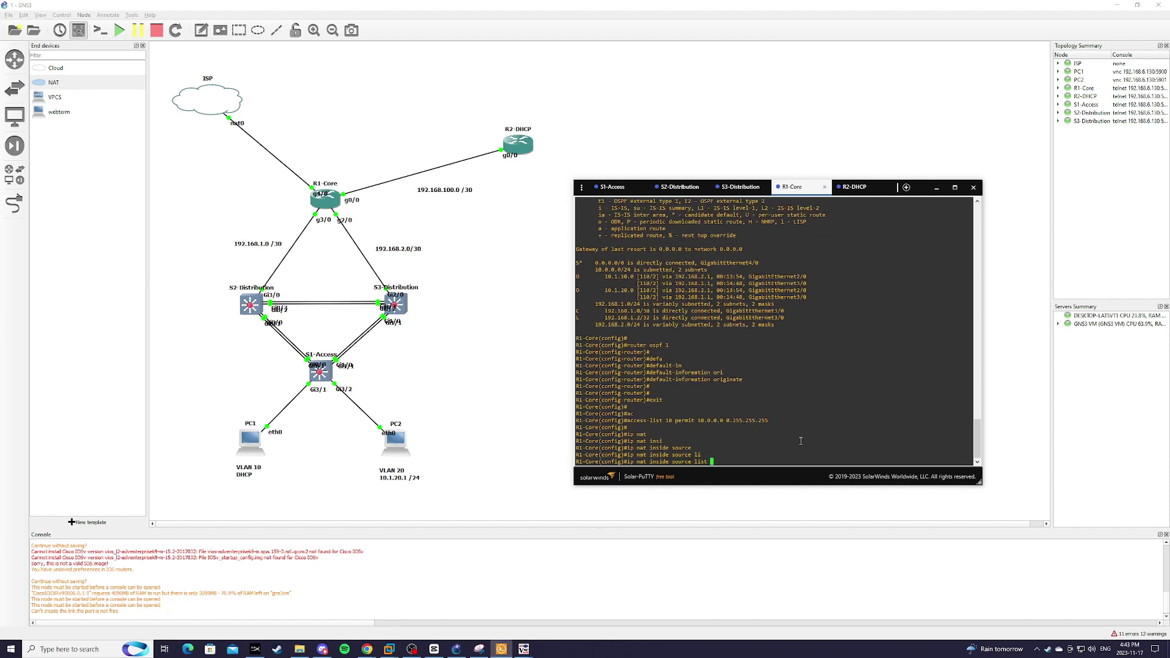
pyautogui.write('10')
pyautogui.moveTo(662, 421); pyautogui.dragTo(677, 420)
pyautogui.click(760, 461)
pyautogui.write('?')
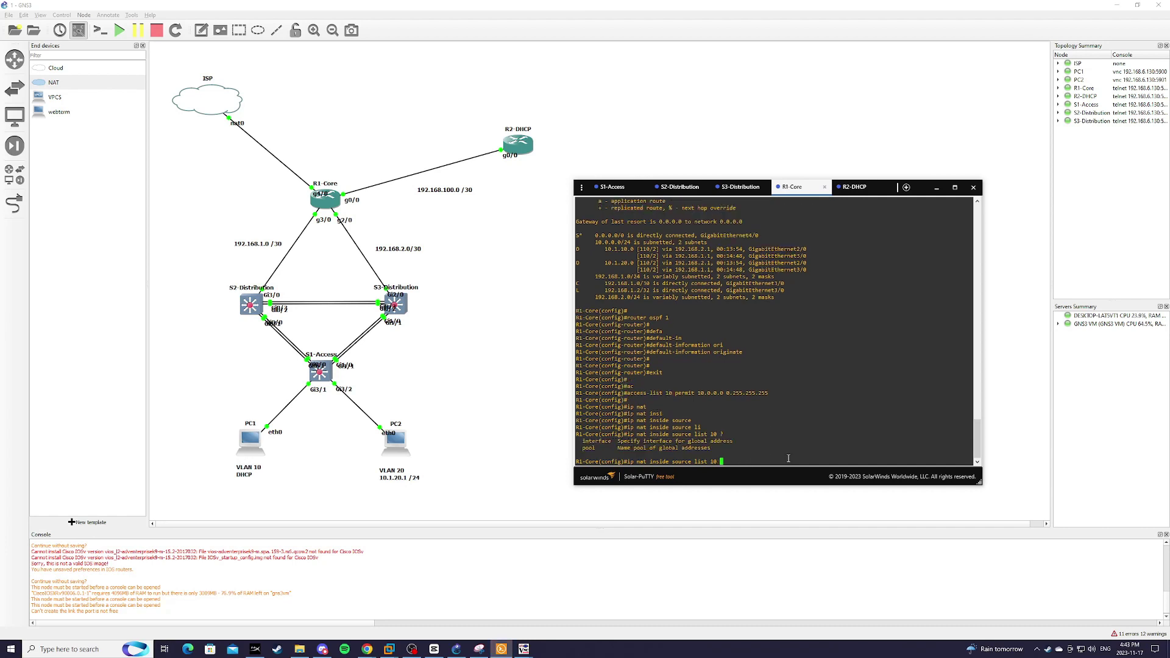
pyautogui.write('int')
pyautogui.press('Tab')
pyautogui.write('g4/0')
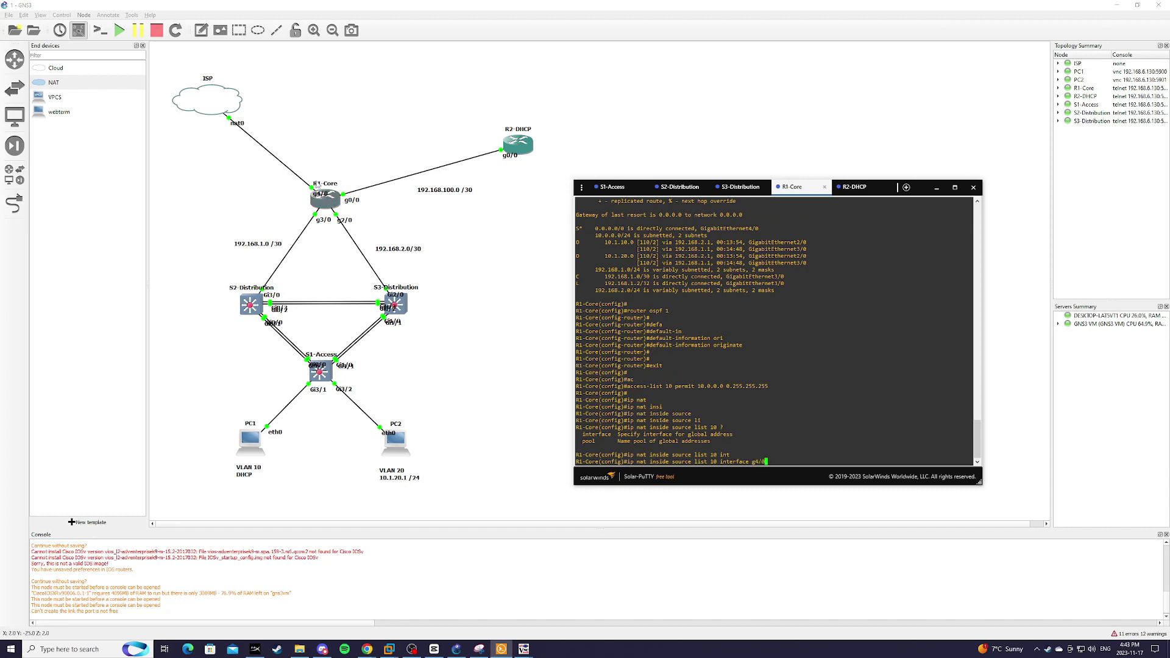
pyautogui.write(' ov')
pyautogui.press('Tab')
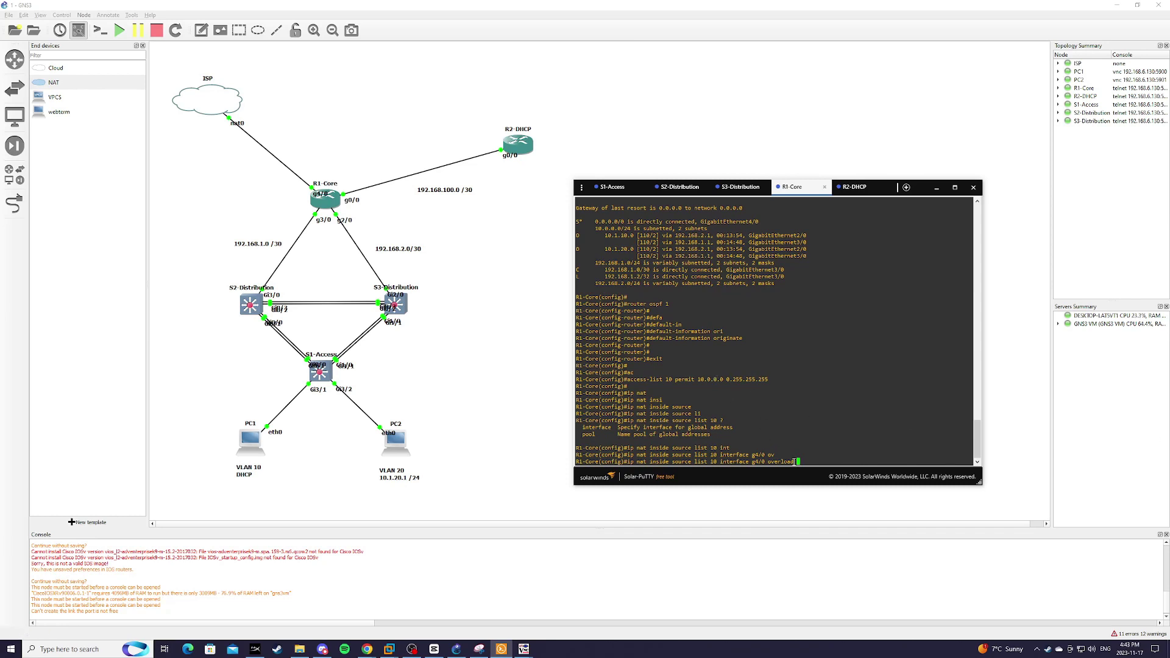
pyautogui.press('Return')
pyautogui.press('Return')
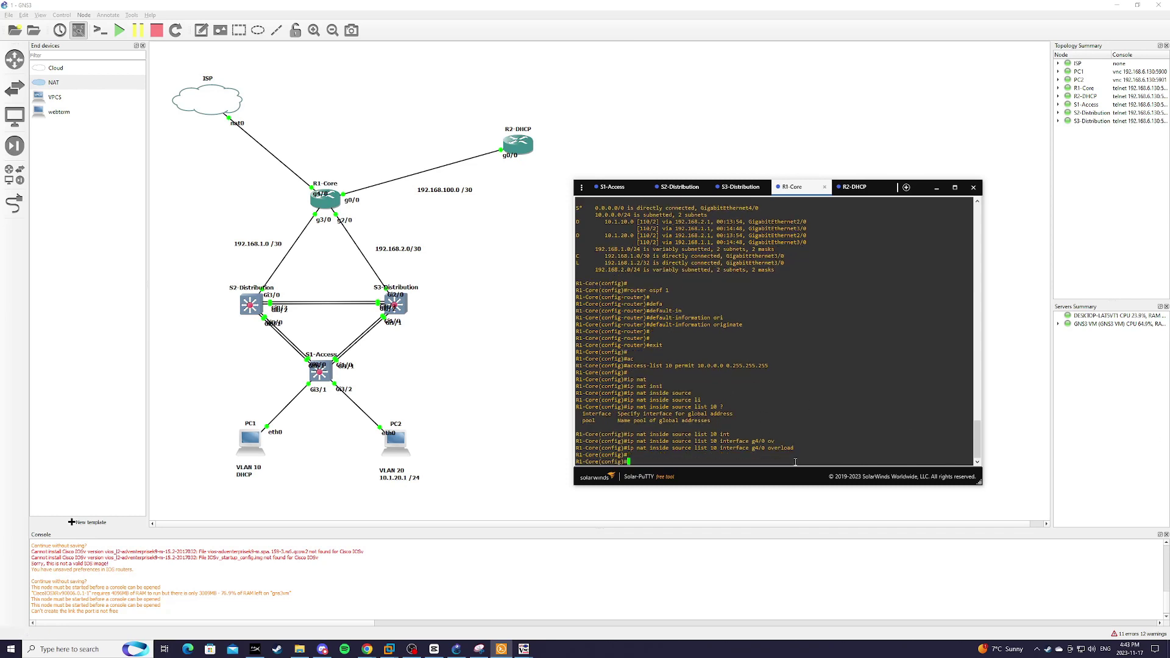
pyautogui.press('Return')
pyautogui.press('Return')
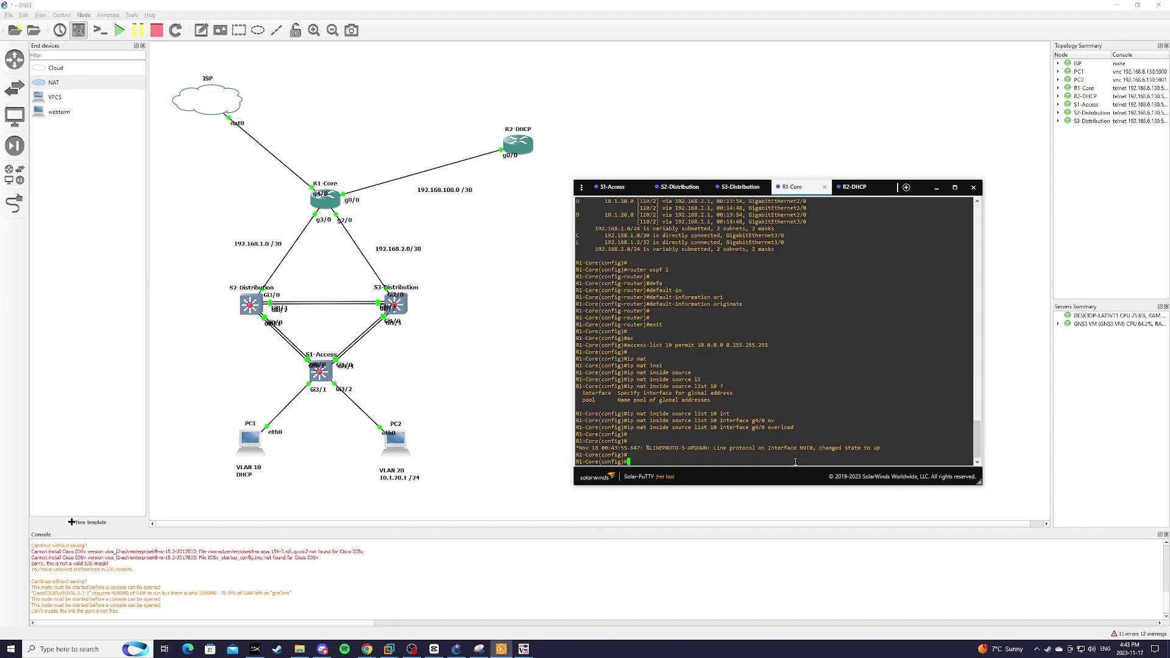
# Mark R1-Core's g4/0 as the NAT outside interface.
pyautogui.write('int g4/0')
pyautogui.press('Return')
pyautogui.press('Return')
pyautogui.write('ip')
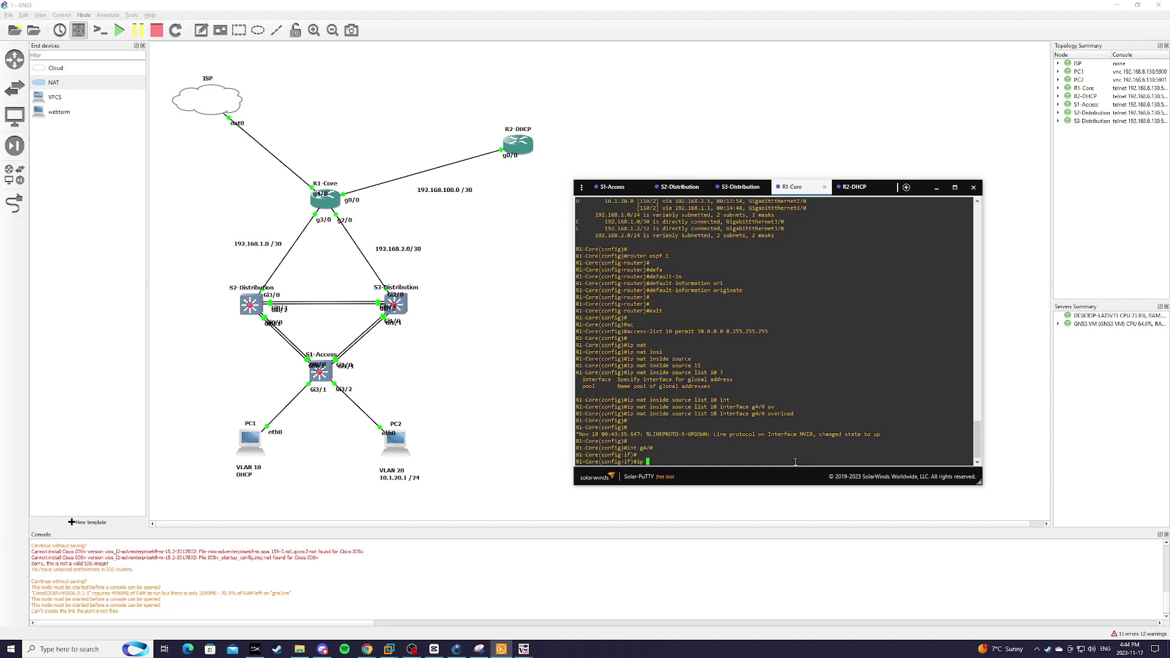
pyautogui.write(' nat')
pyautogui.press('Tab')
pyautogui.write('out')
pyautogui.press('Tab')
pyautogui.press('Return')
pyautogui.press('Return')
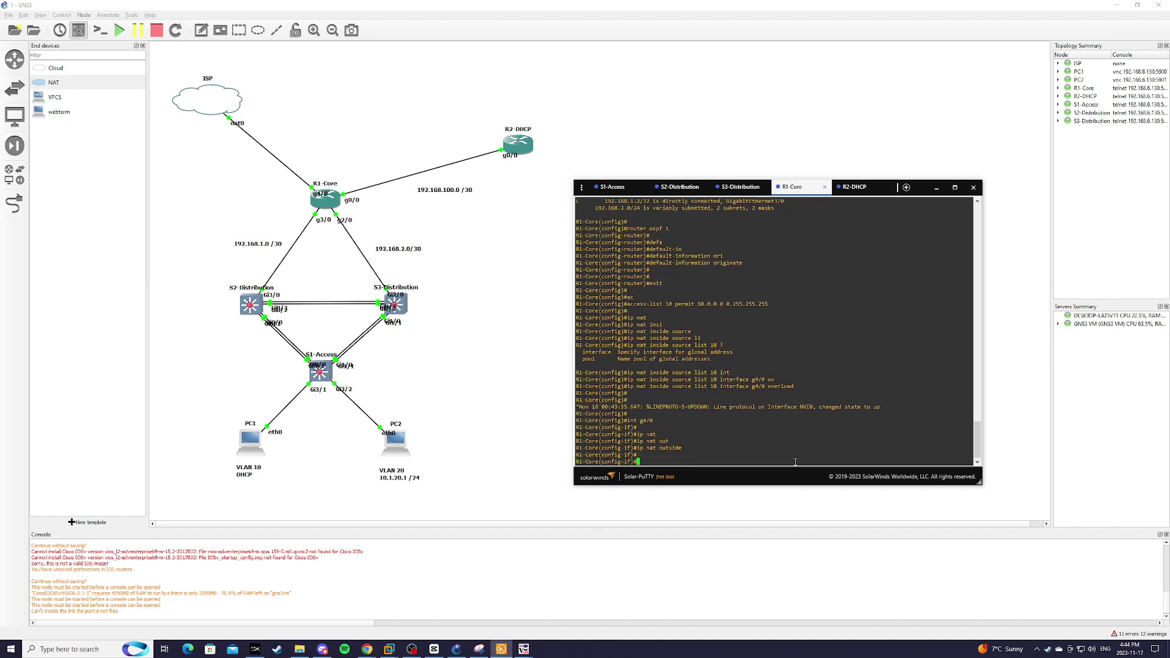
# Mark the g3/0 and g2/0 interface range as NAT inside.
pyautogui.write('int range g3/0,g2/0')
pyautogui.press('Return')
pyautogui.write('ip nat ins')
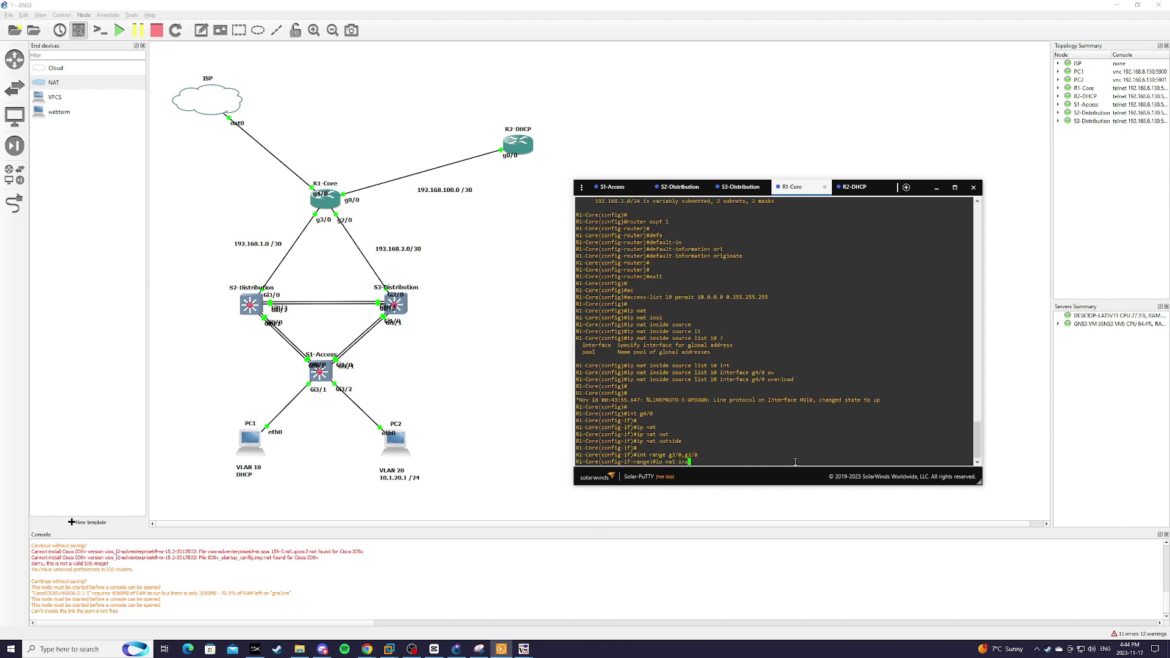
pyautogui.write('i')
pyautogui.press('Tab')
pyautogui.press('Return')
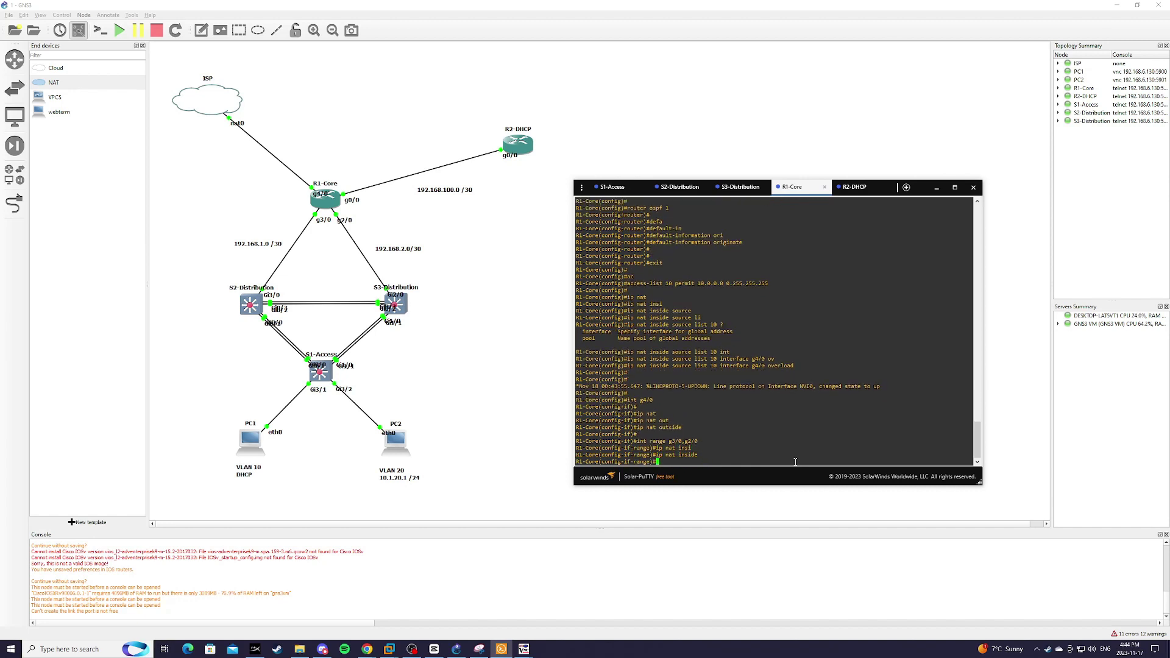
pyautogui.press('Return')
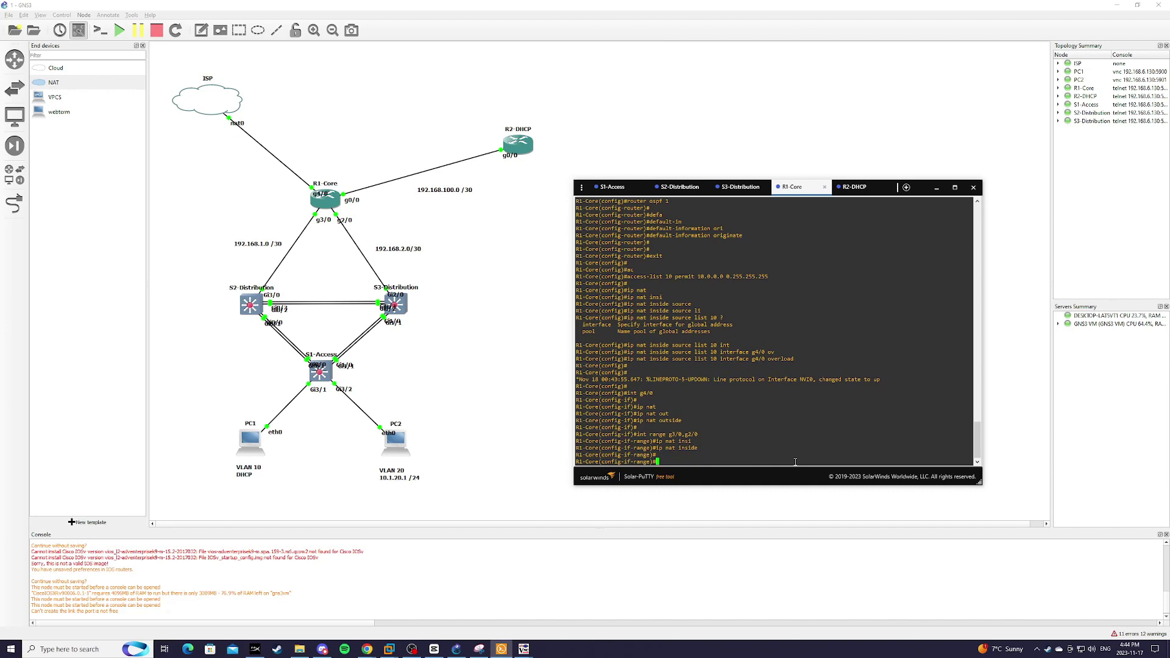
# Leave configuration mode and run show ip nat translations, which is still empty.
pyautogui.write('exit')
pyautogui.press('Return')
pyautogui.write('end')
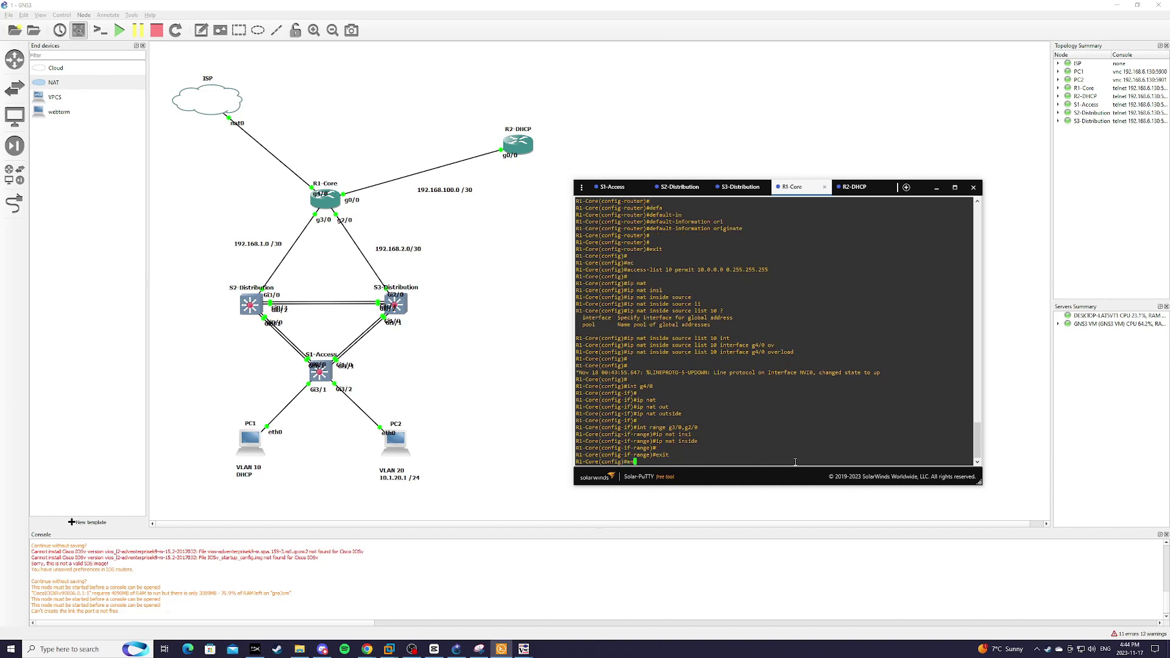
pyautogui.press('Return')
pyautogui.press('Return')
pyautogui.write('show ')
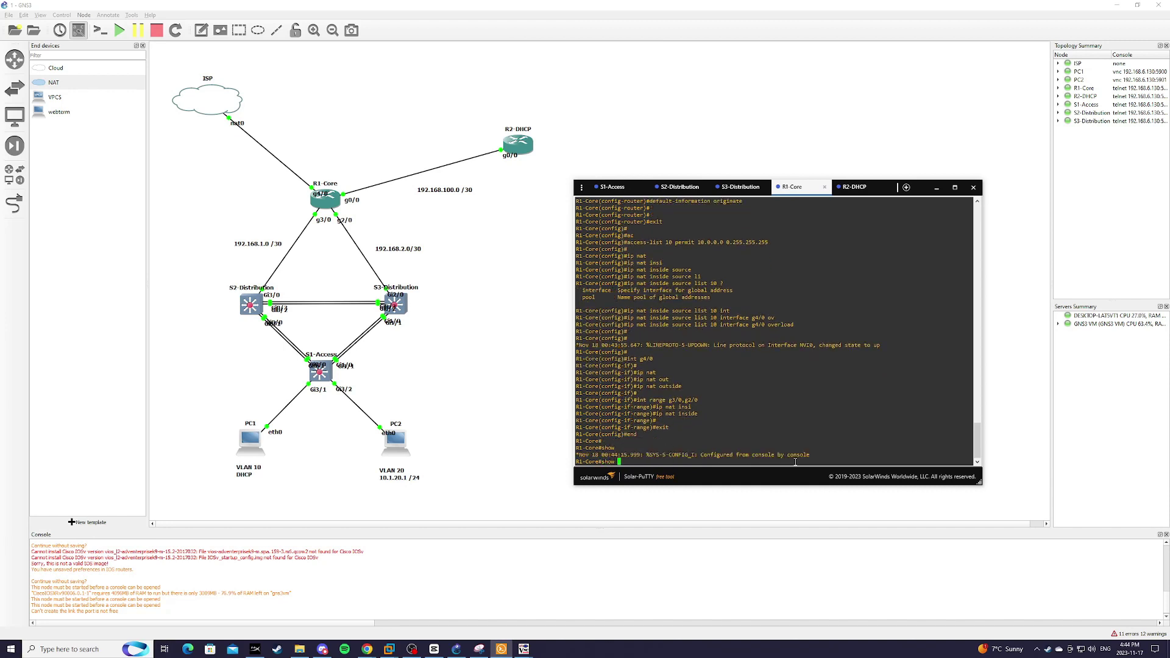
pyautogui.write('ip nat')
pyautogui.press('Tab')
pyautogui.write('tr')
pyautogui.press('Tab')
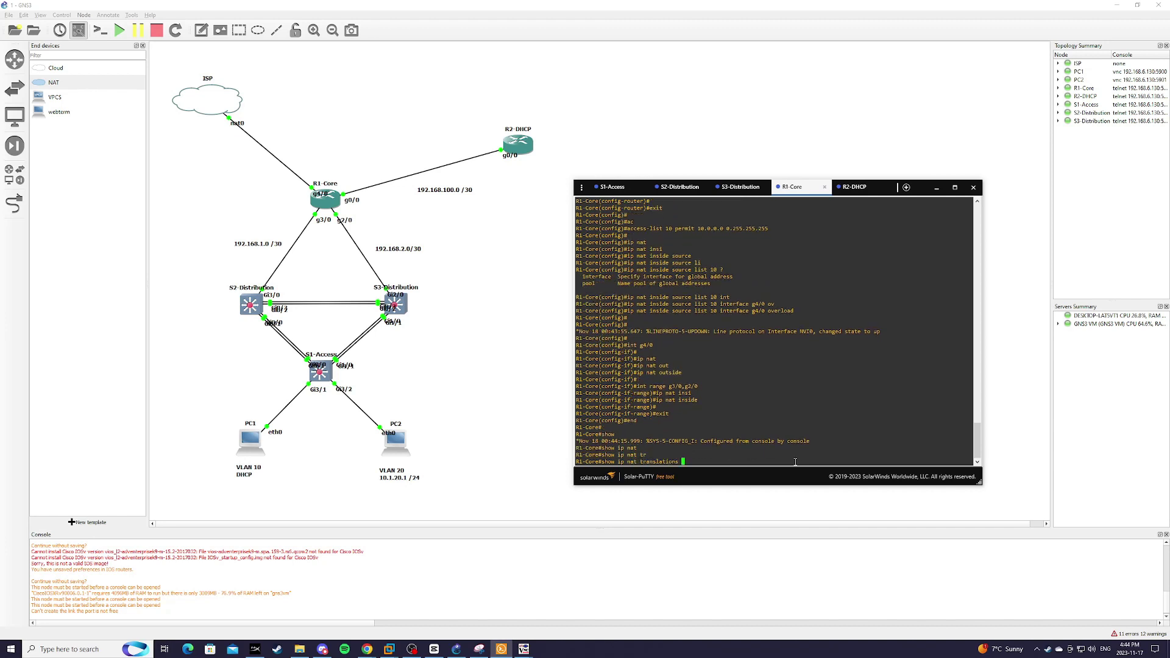
pyautogui.press('Return')
pyautogui.press('Return')
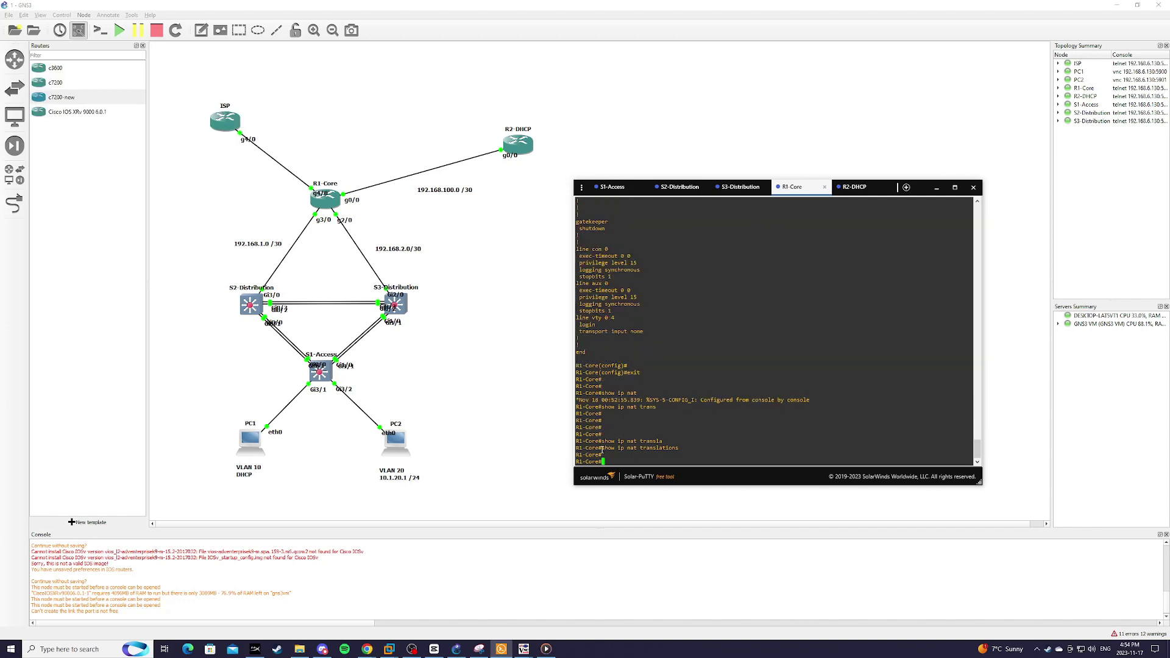
# Rerun 'show ip nat translations' on R1-Core, then enter global configuration mode with conf t.
pyautogui.moveTo(601, 449); pyautogui.dragTo(641, 458)
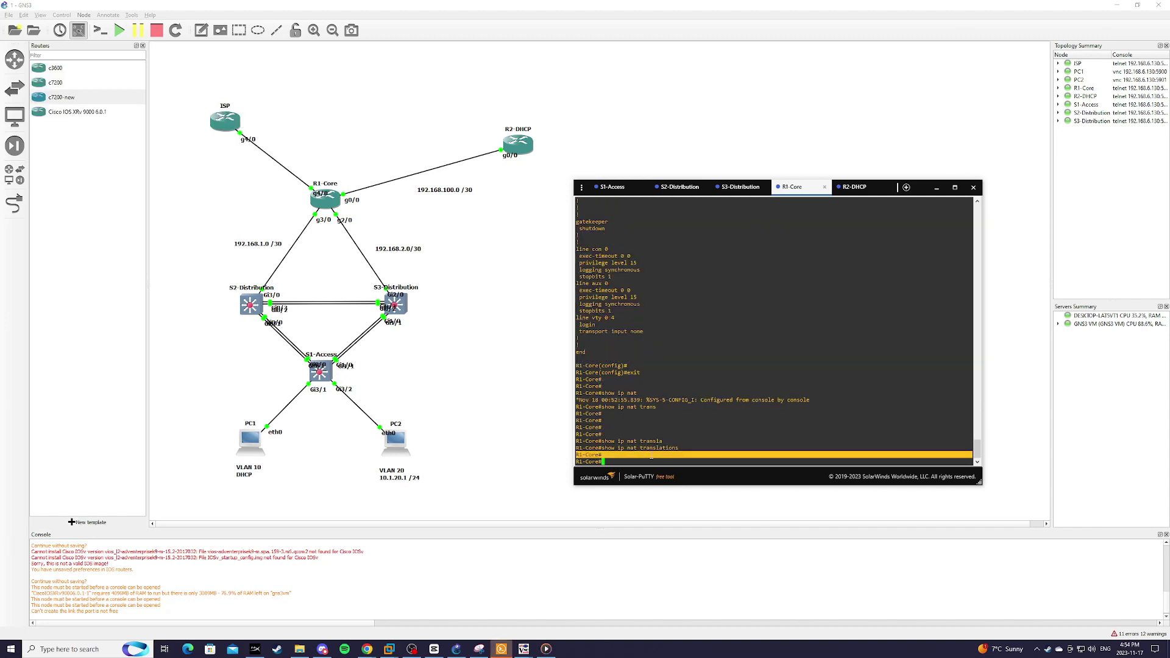
pyautogui.press('Up')
pyautogui.press('Return')
pyautogui.click(656, 455)
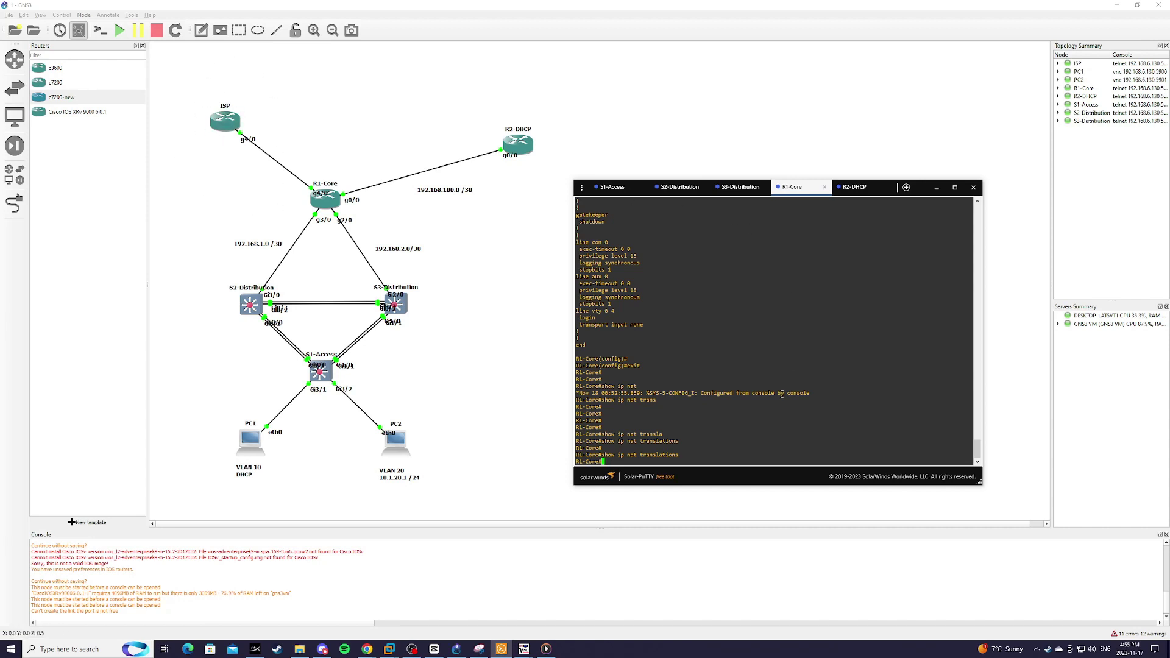
pyautogui.write('conf t')
pyautogui.press('Return')
pyautogui.press('Return')
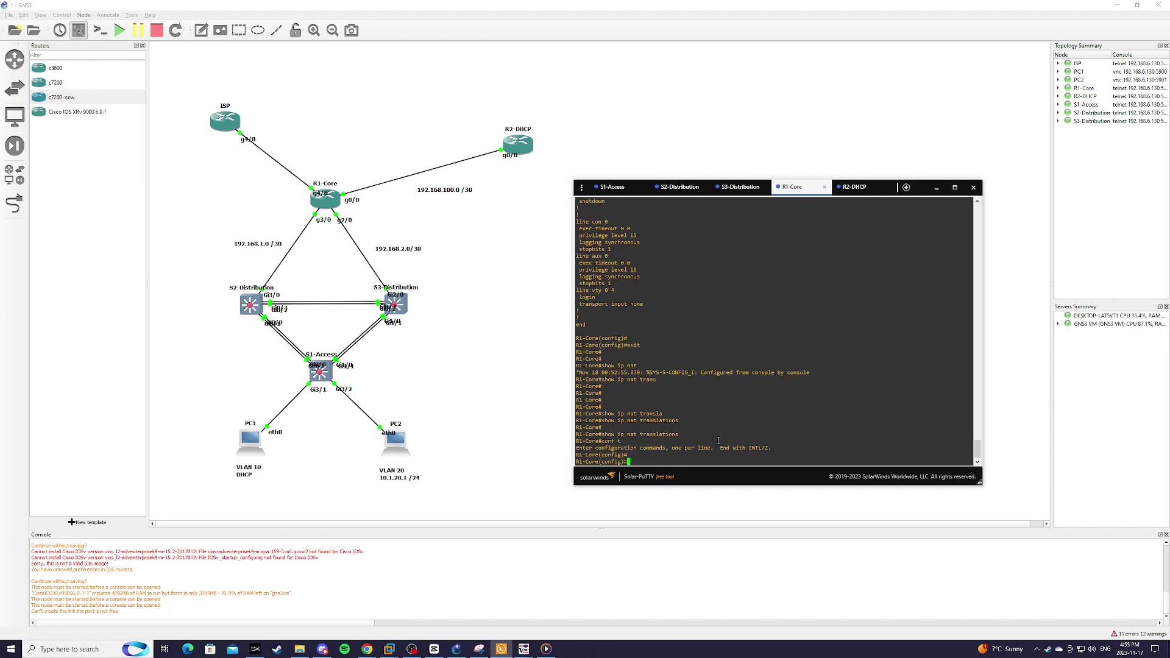
# Assign 200.100.100.1 255.255.255.252 to R1-Core's interface g4/0.
pyautogui.write('int g4/0')
pyautogui.press('Return')
pyautogui.press('Return')
pyautogui.write('ip')
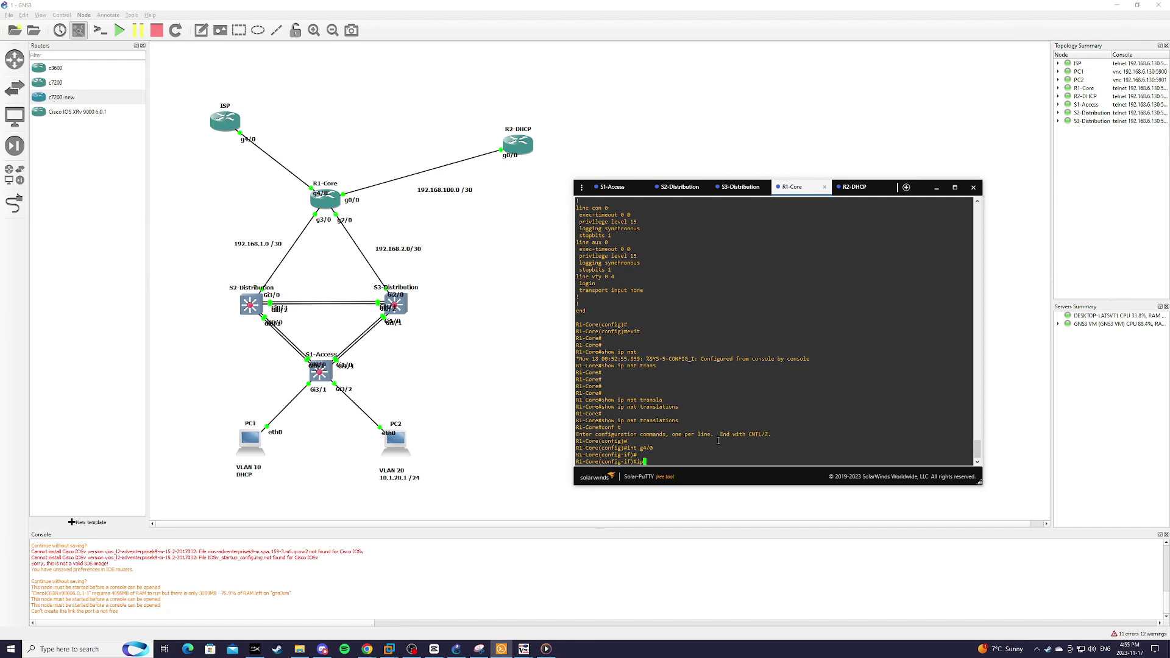
pyautogui.write(' add')
pyautogui.press('Tab')
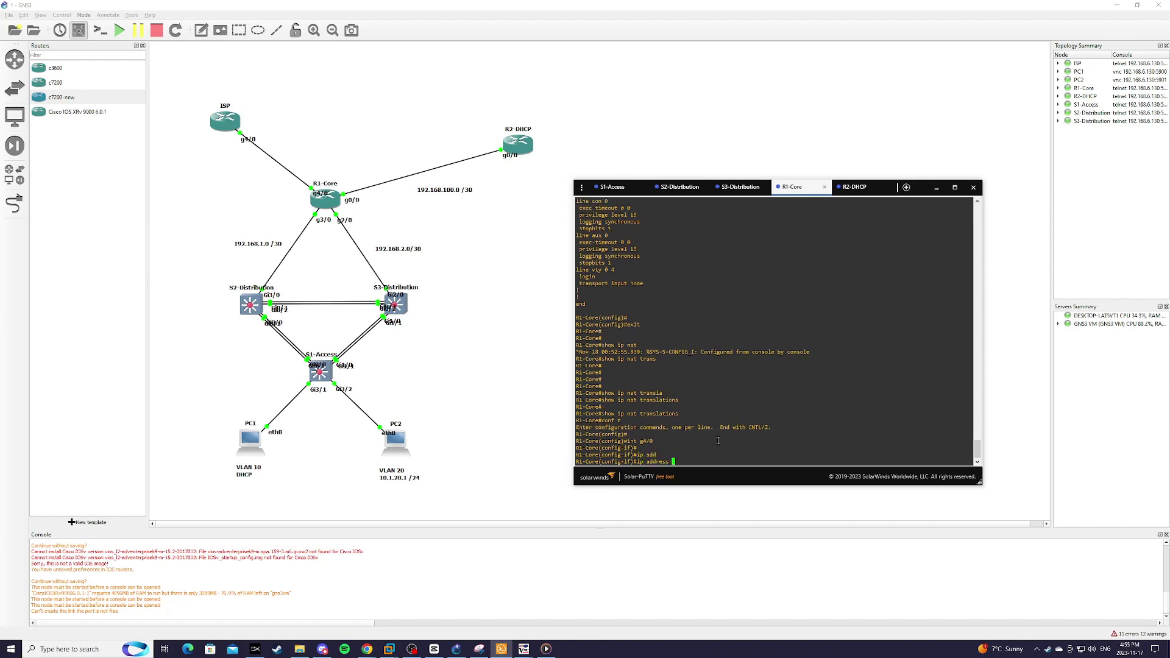
pyautogui.write('200.100.100.1 255.255.255.252')
pyautogui.press('Return')
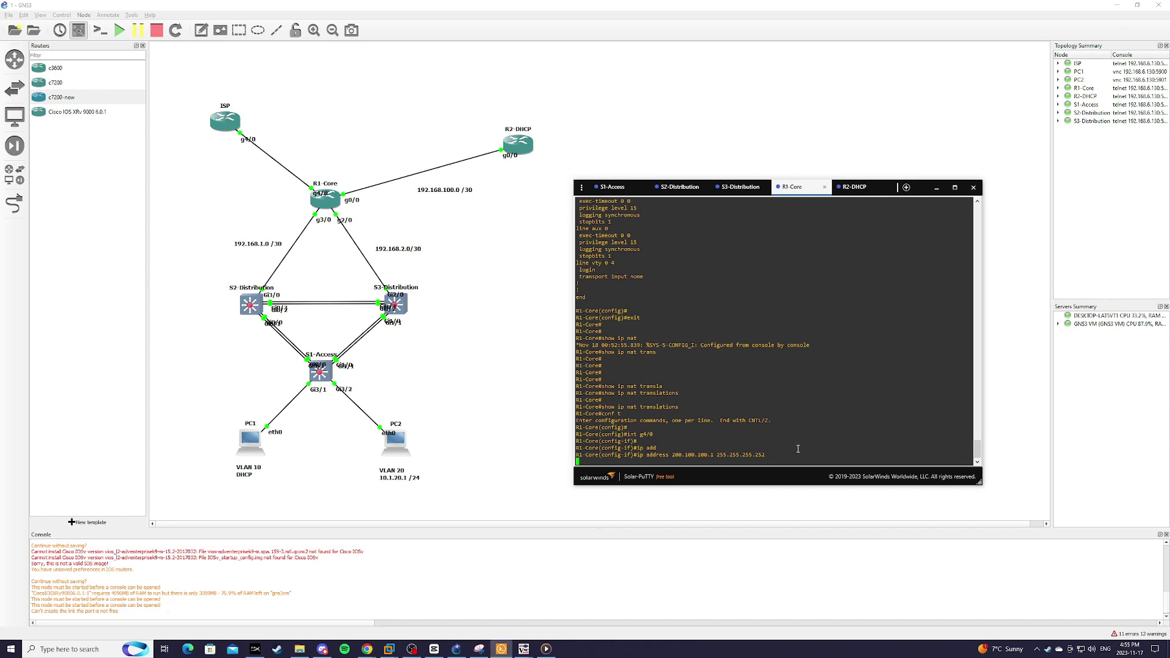
# Run 'do sh ip int br' to confirm Gi4/0 is up with 200.100.100.1.
pyautogui.press('Return')
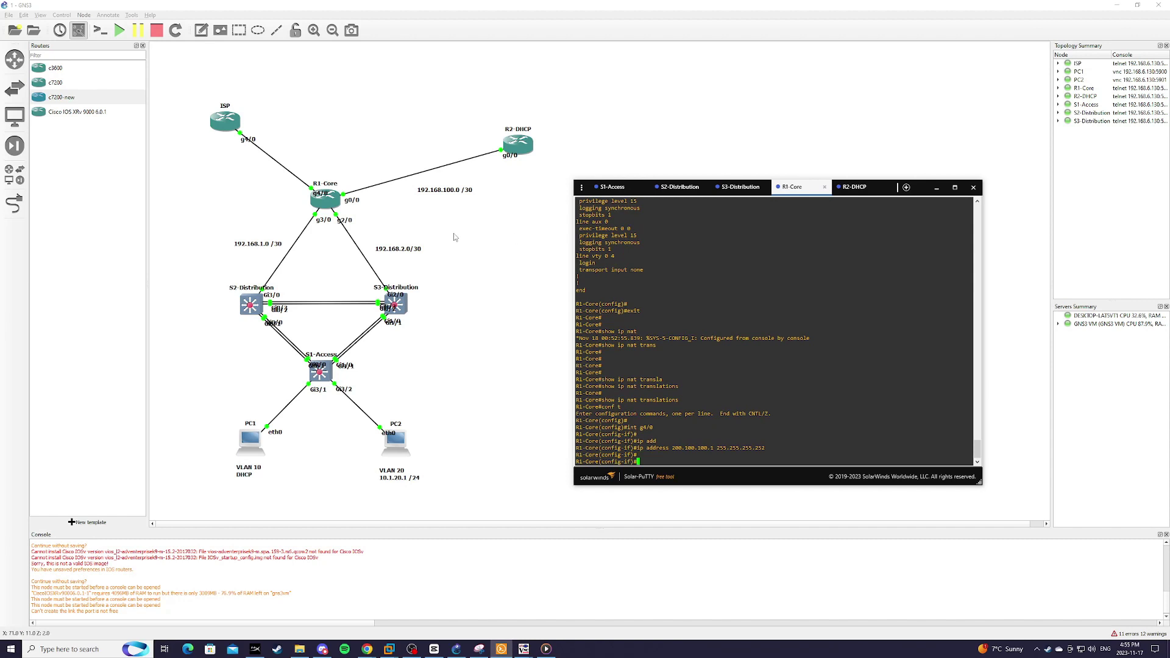
pyautogui.write('do sh ip int br')
pyautogui.press('Return')
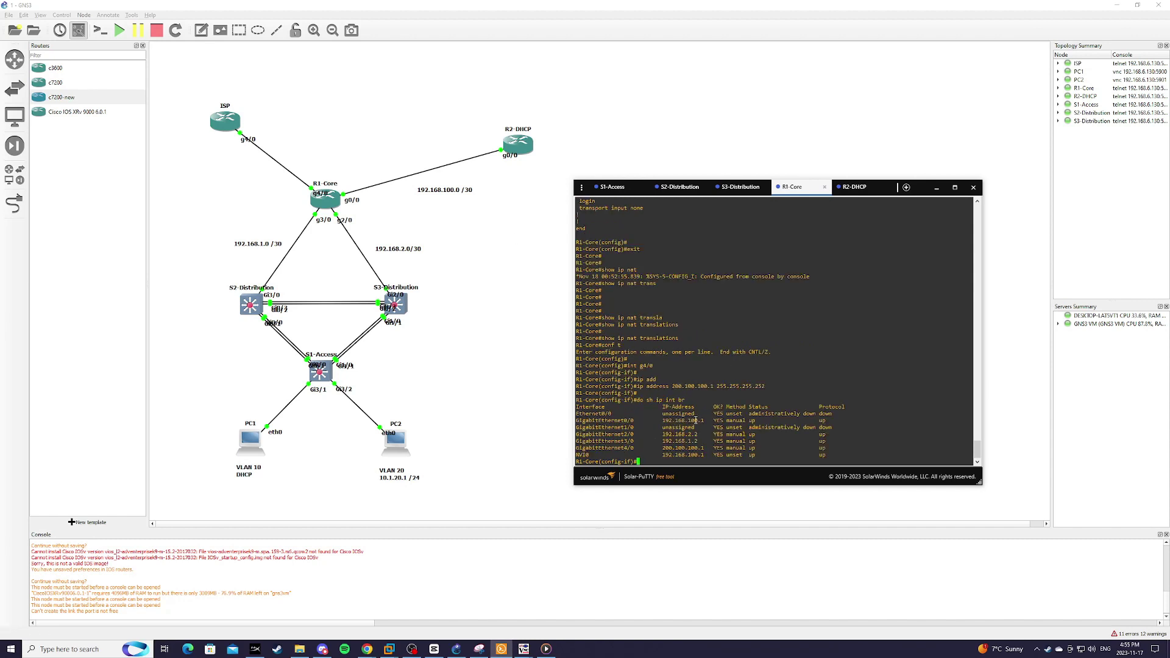
# Open a console on the ISP router and enter configuration for interface g4/0.
pyautogui.rightClick(225, 123)
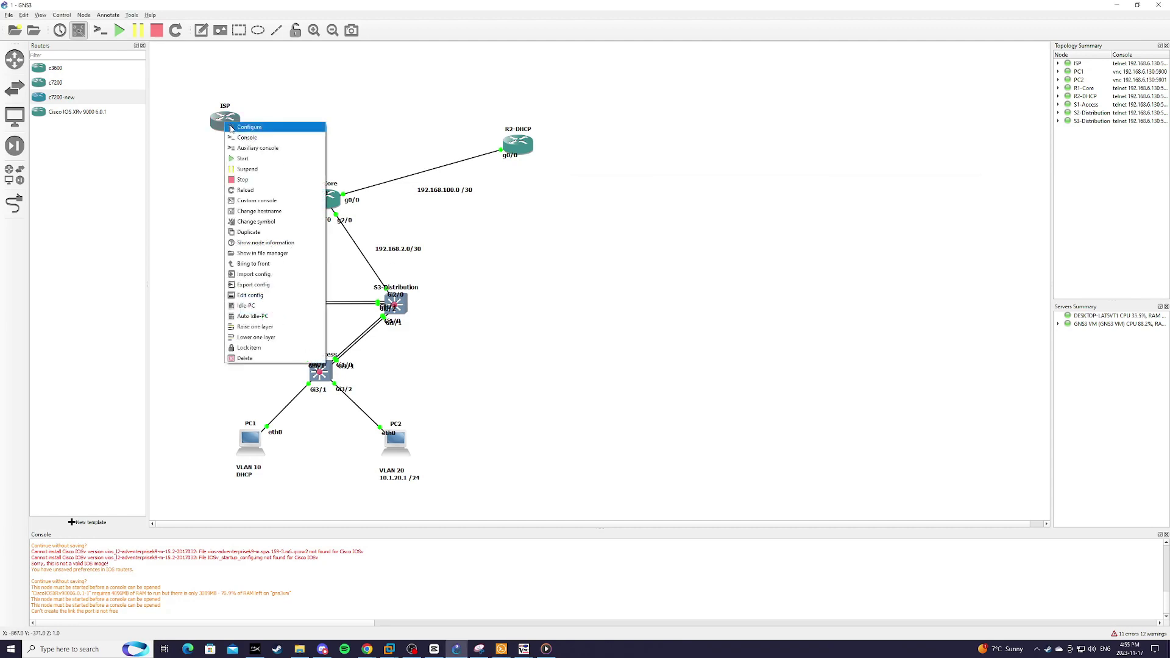
pyautogui.click(248, 138)
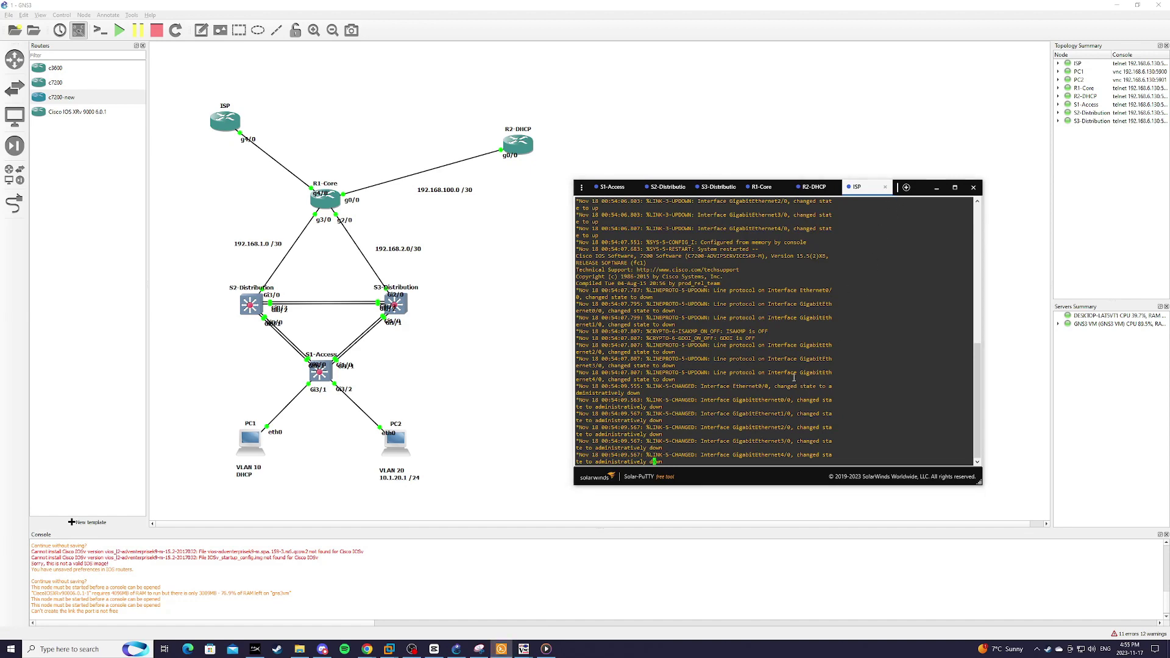
pyautogui.press('Return')
pyautogui.press('Return')
pyautogui.write('conf t')
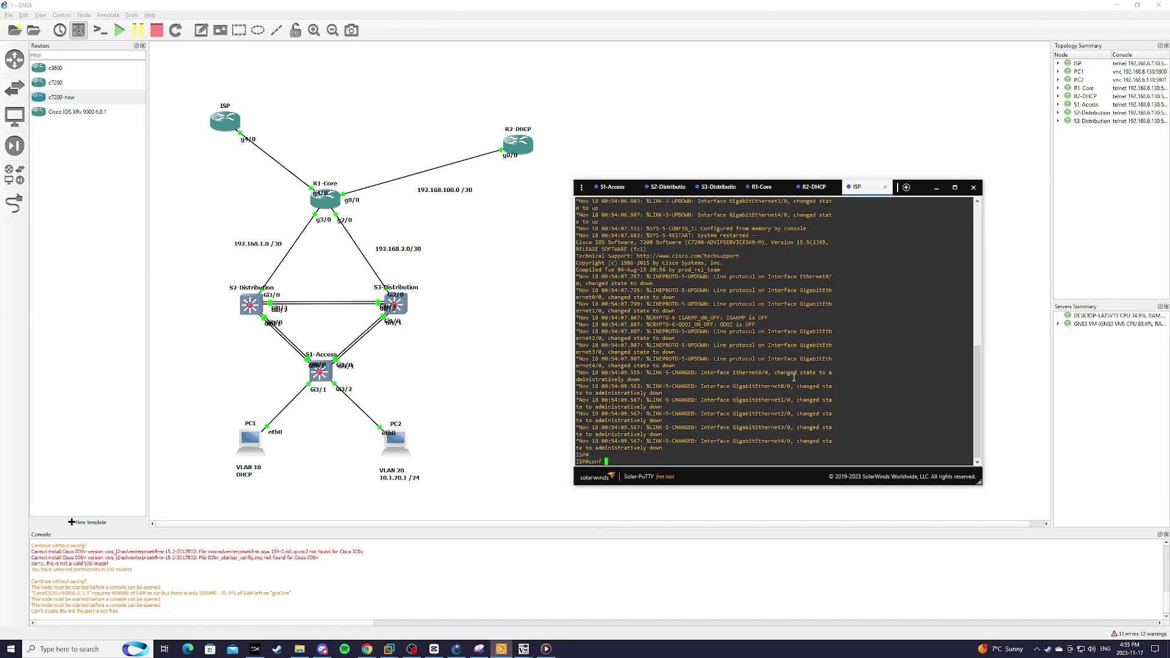
pyautogui.press('Return')
pyautogui.press('Return')
pyautogui.write('int g4/0')
pyautogui.press('Return')
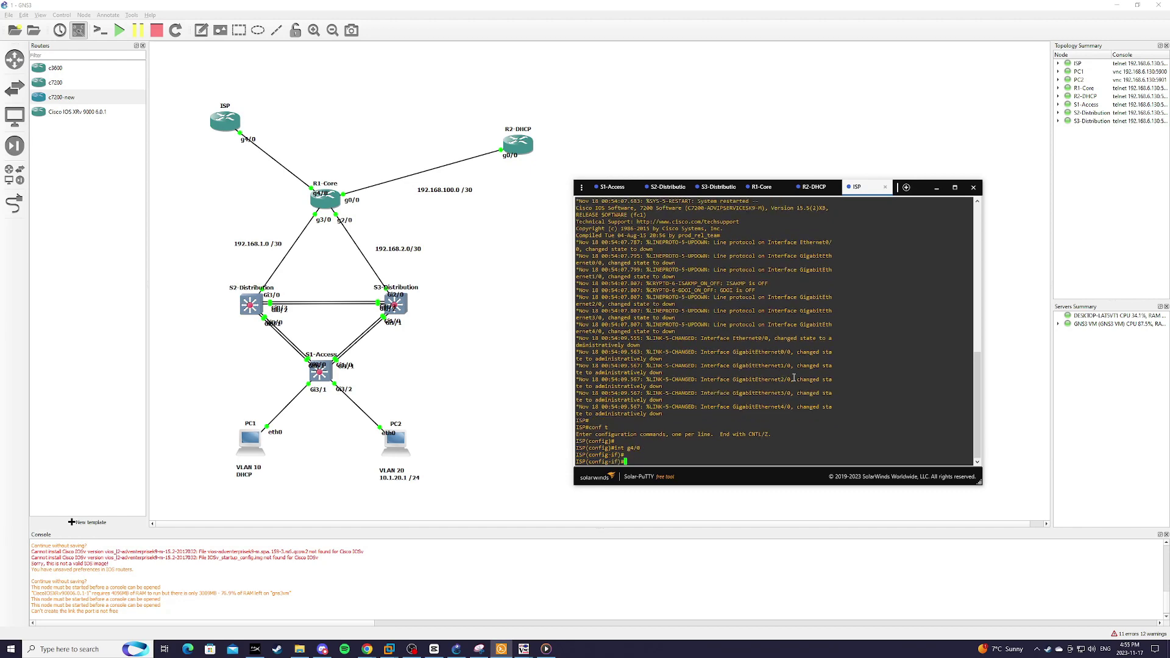
# Give ISP's g4/0 the address 200.100.100.2 255.255.255.252 and enable it with no shut.
pyautogui.write('ip add')
pyautogui.press('Tab')
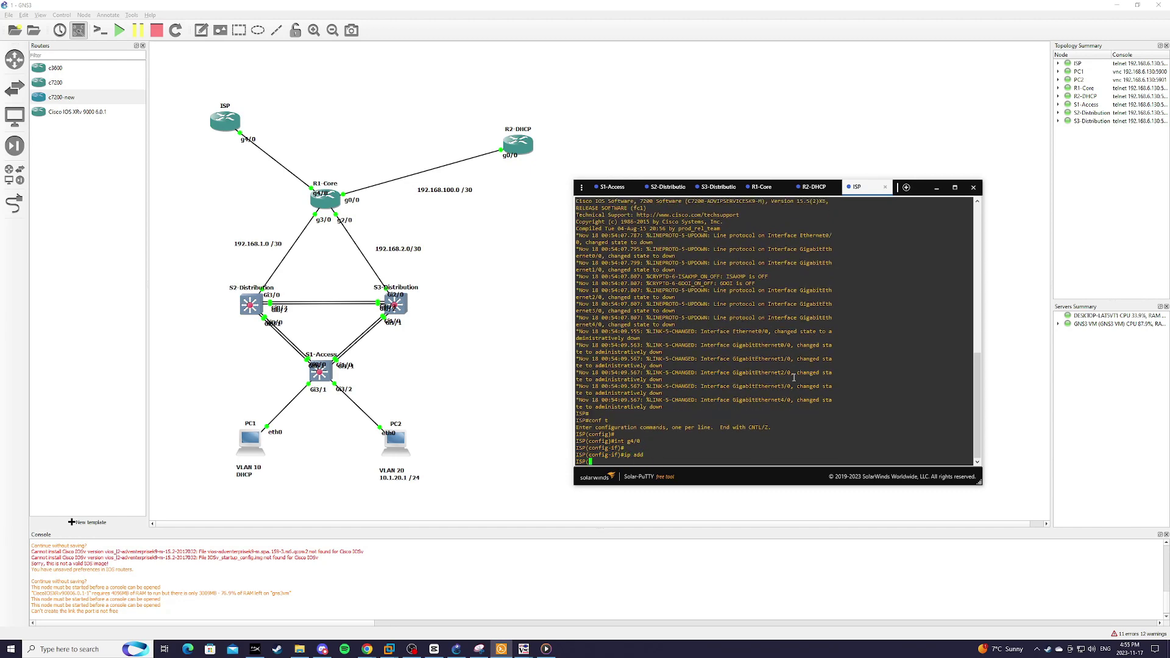
pyautogui.click(815, 187)
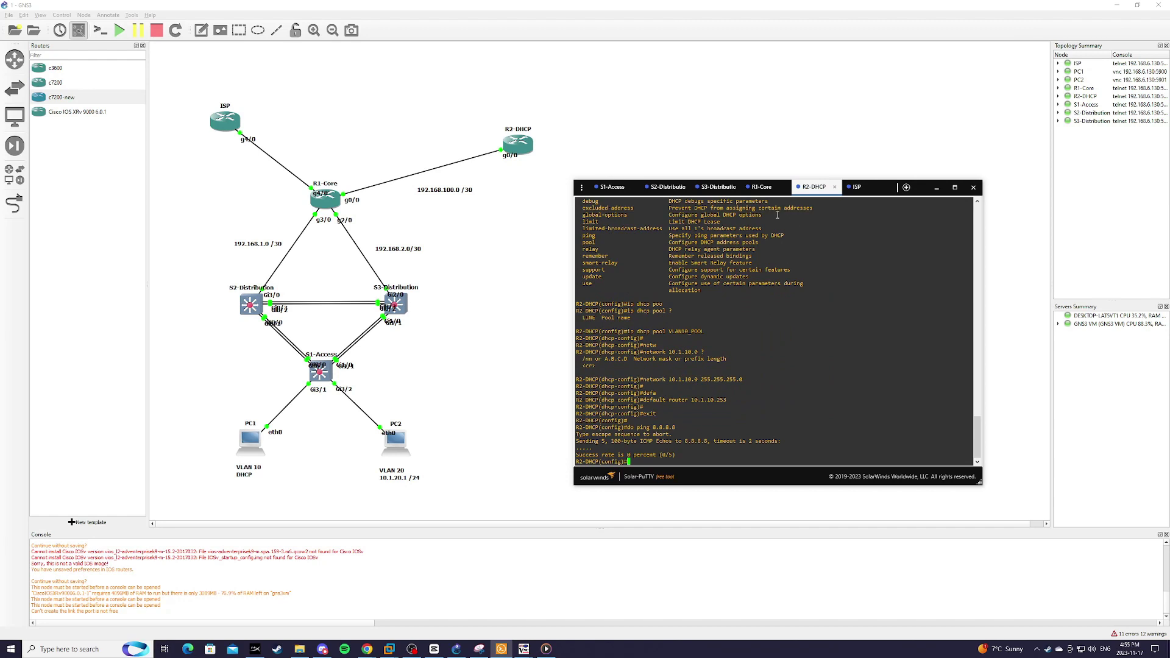
pyautogui.click(761, 187)
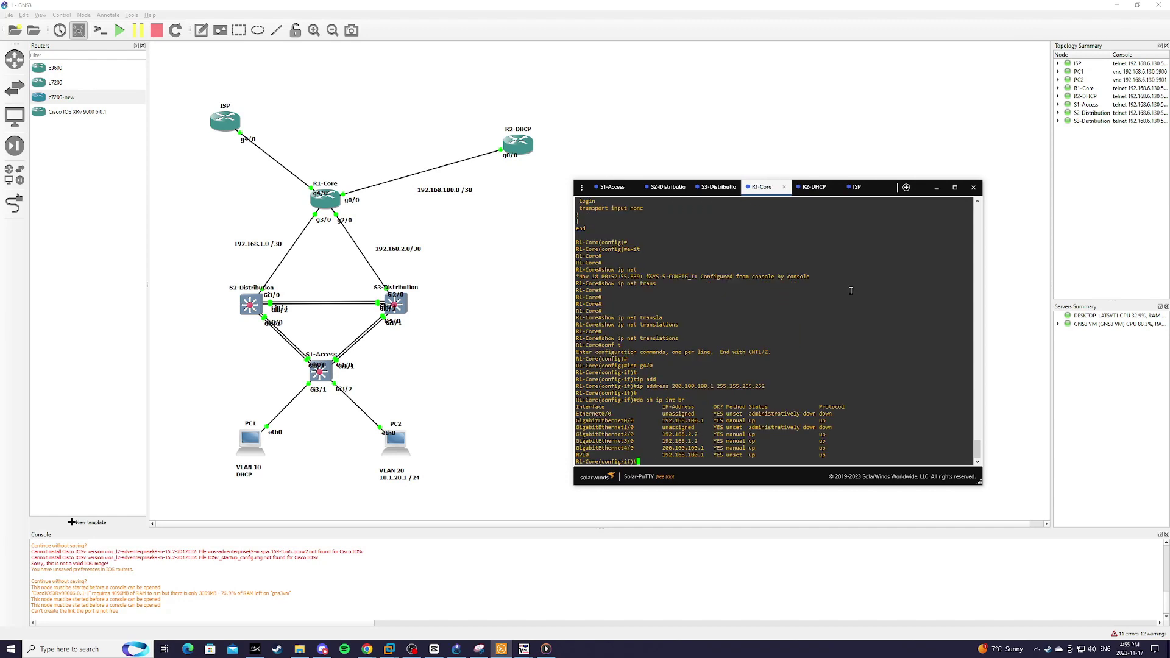
pyautogui.click(856, 187)
pyautogui.write('20')
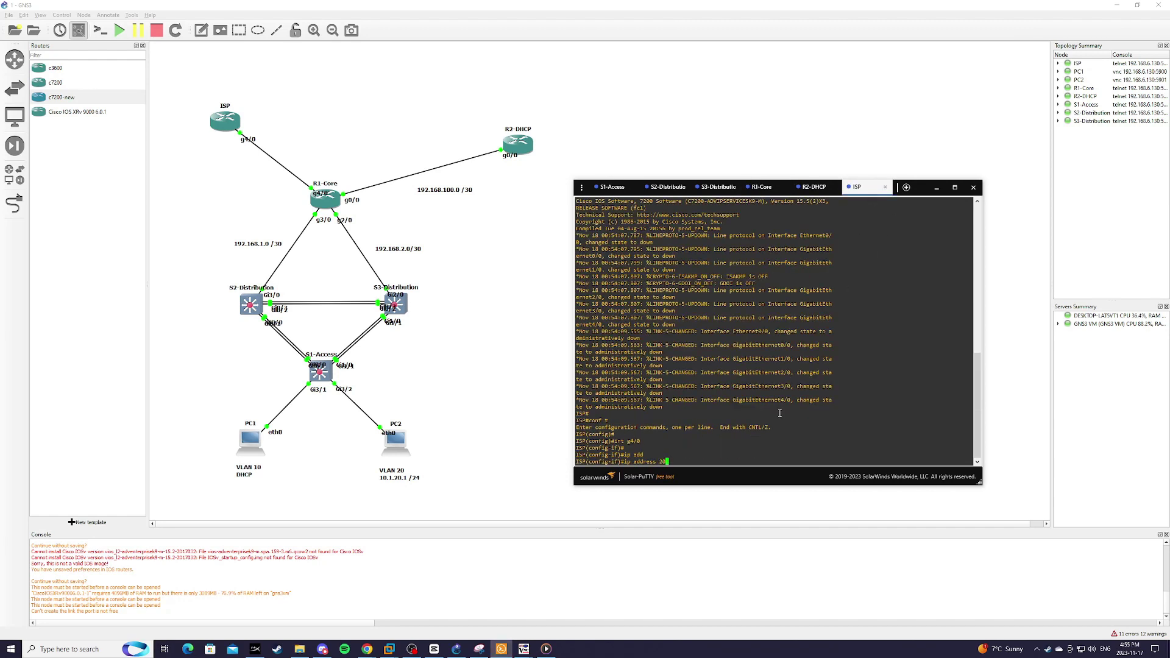
pyautogui.write('0.100.100.2 255.255.255.252')
pyautogui.press('Return')
pyautogui.write('no shut')
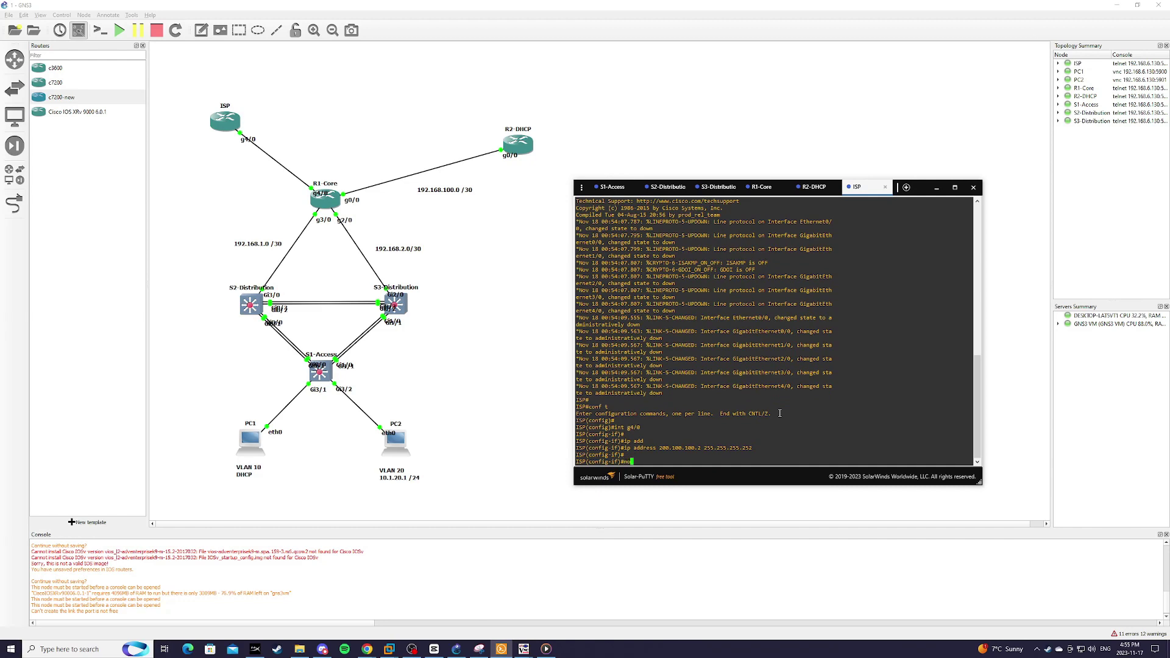
pyautogui.press('Return')
pyautogui.press('Return')
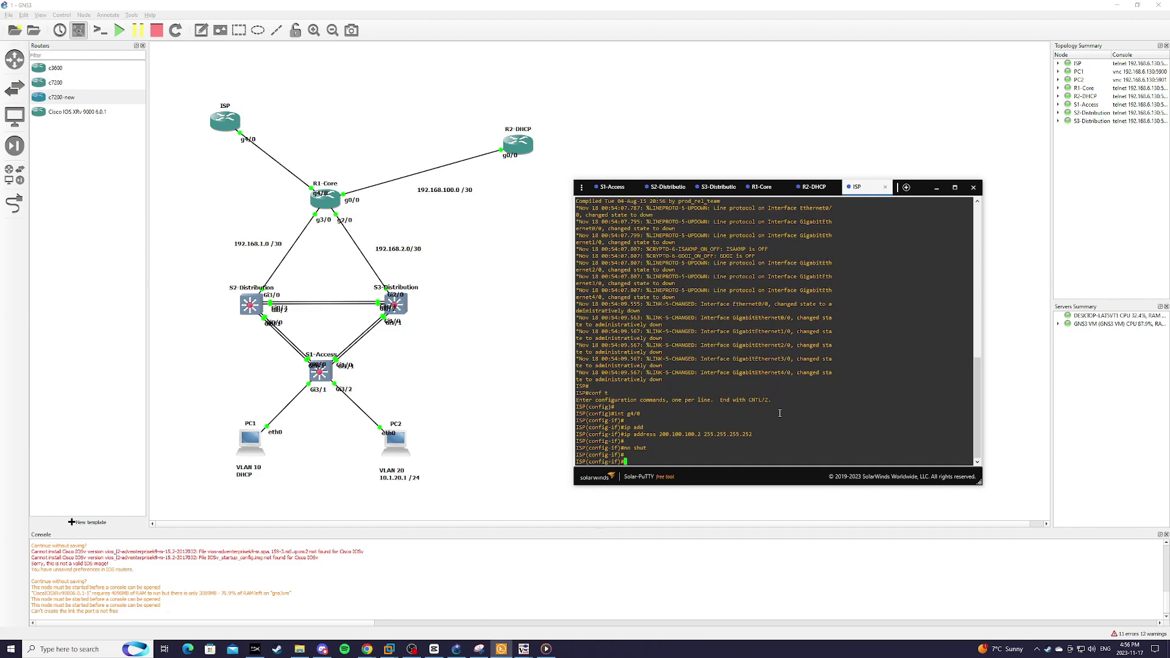
# Create a loopback interface on ISP with address 8.8.8.8 255.255.255.255.
pyautogui.write('int lo')
pyautogui.press('Return')
pyautogui.press('Return')
pyautogui.write('lp')
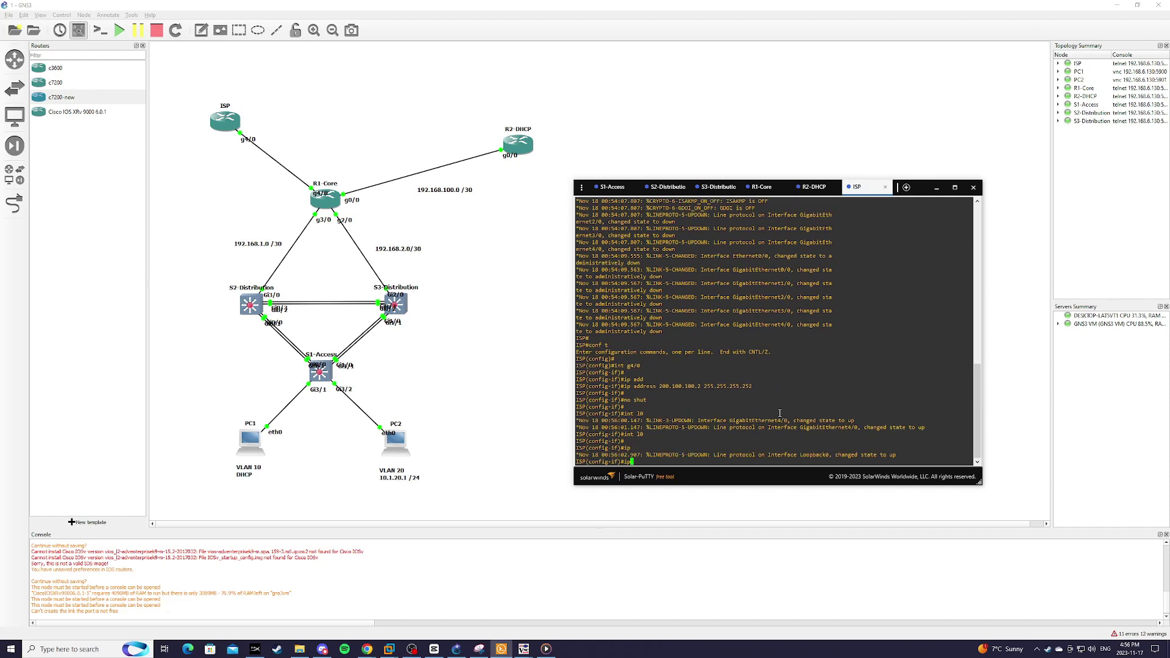
pyautogui.write(' add')
pyautogui.press('Tab')
pyautogui.write('8.8.8.8')
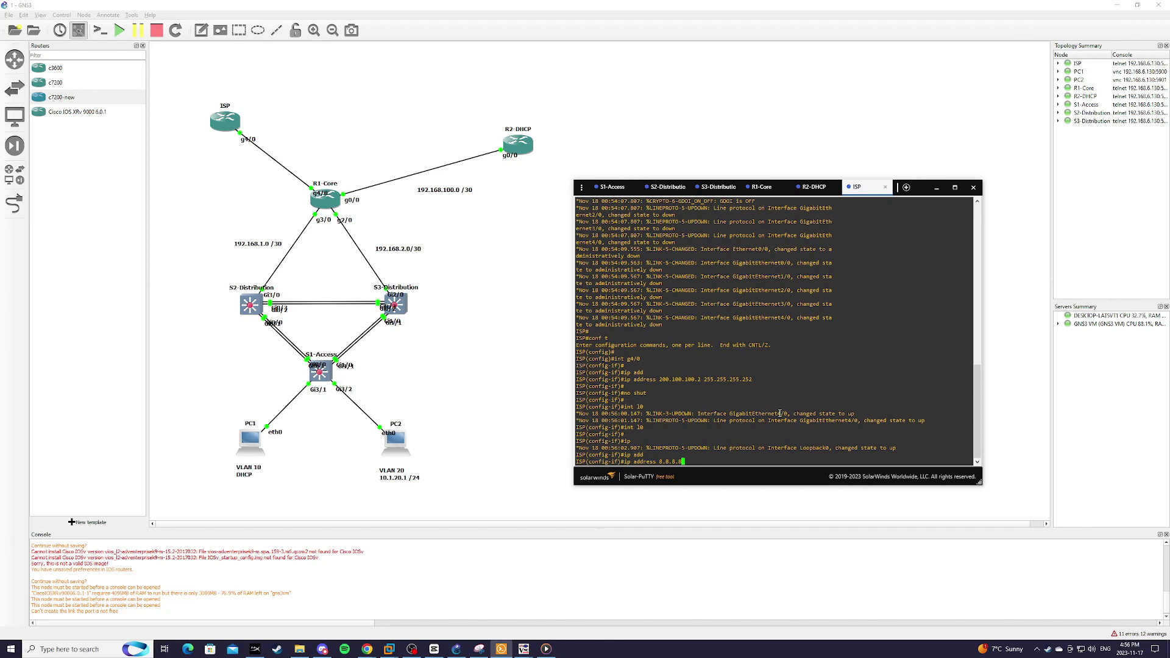
pyautogui.press('Return')
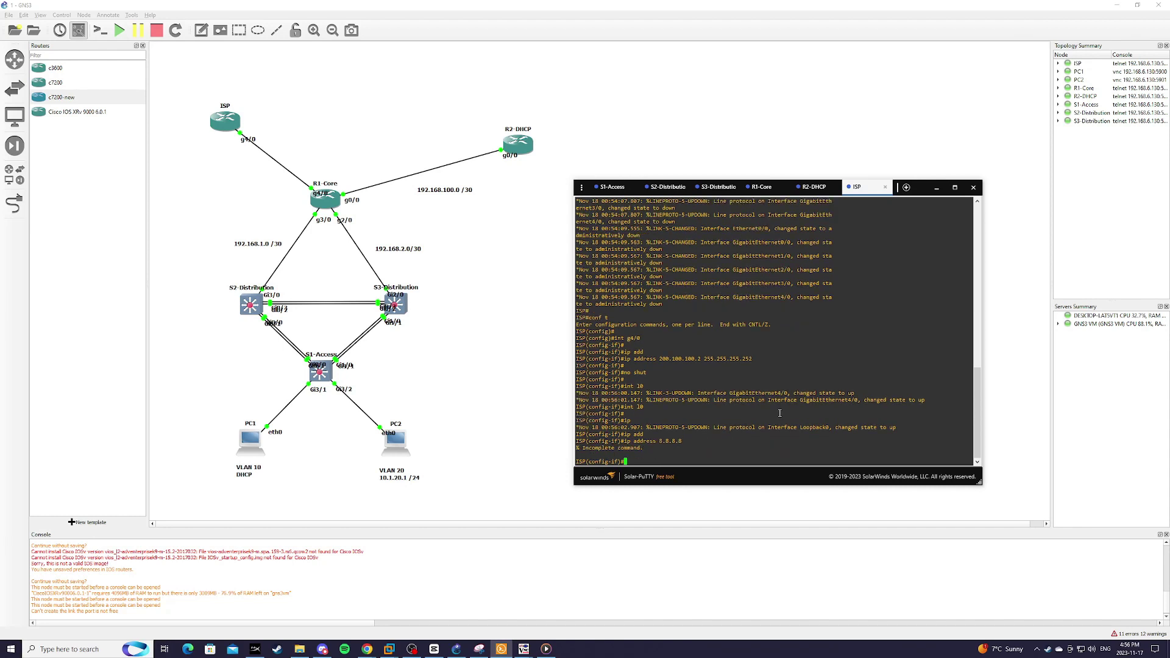
pyautogui.press('Up')
pyautogui.write('255.255.255.255')
pyautogui.press('Return')
pyautogui.press('Return')
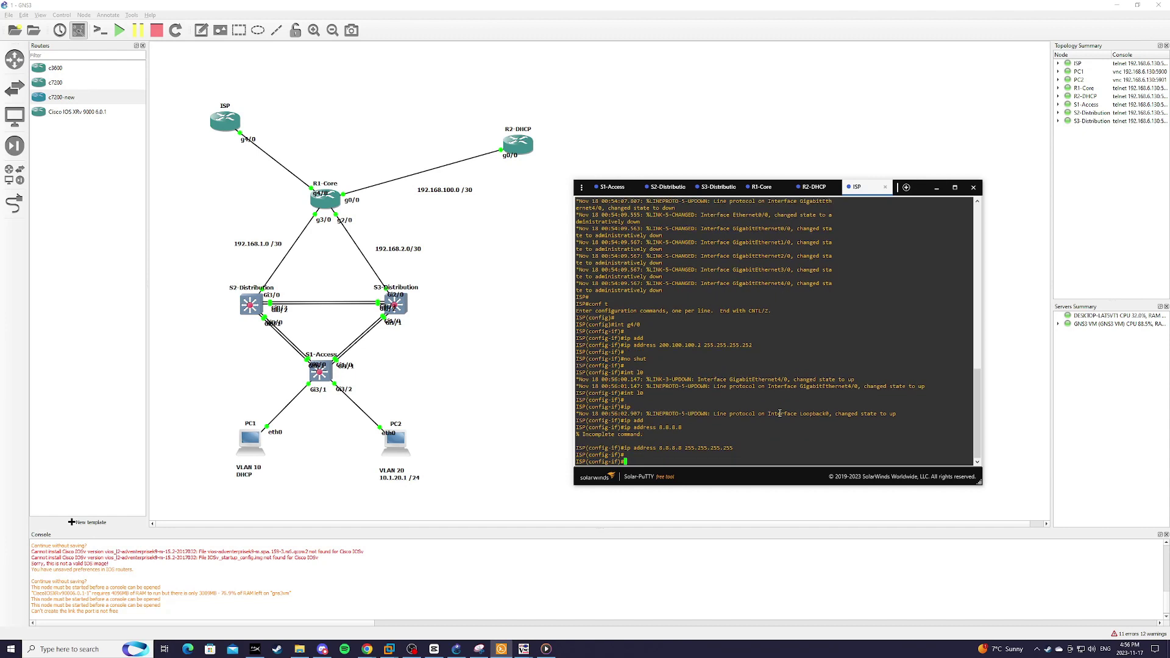
# Add the default route 0.0.0.0 0.0.0.0 out g4/0 on the ISP router.
pyautogui.write('exit')
pyautogui.press('Return')
pyautogui.press('Return')
pyautogui.write('ip route')
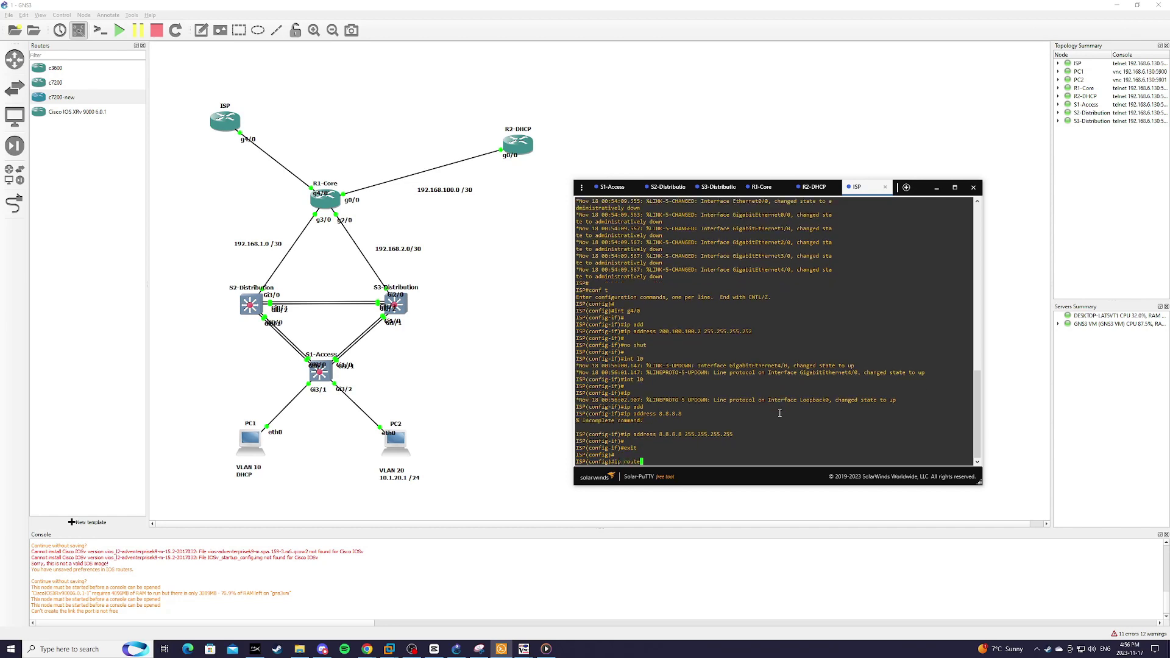
pyautogui.write(' 0.0.0.0 0.0.0.0 g4/0')
pyautogui.press('Return')
pyautogui.press('Return')
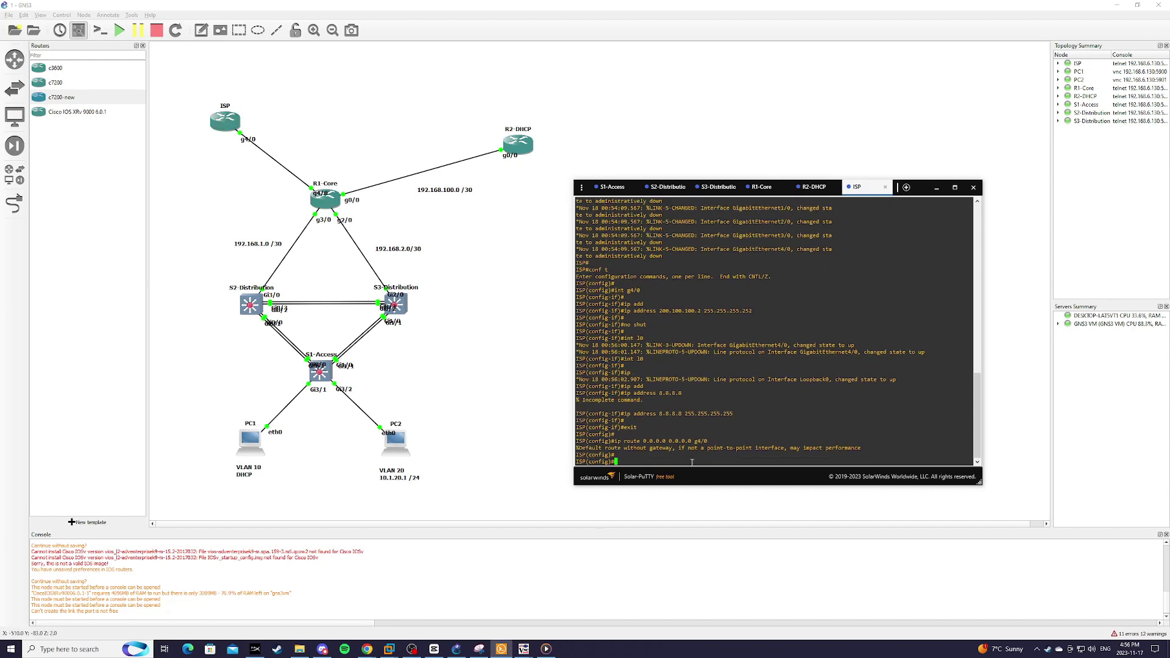
# Leave configuration mode on R1-Core and run 'show ip nat translations', which is still empty.
pyautogui.click(763, 187)
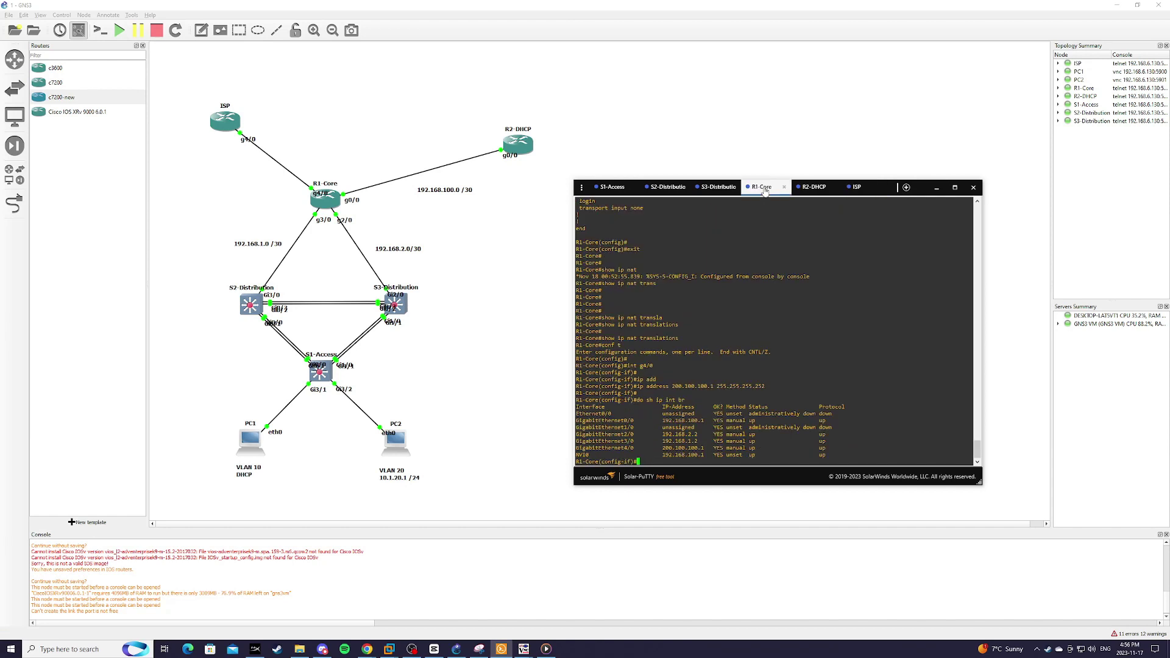
pyautogui.write('exit')
pyautogui.press('Return')
pyautogui.press('Return')
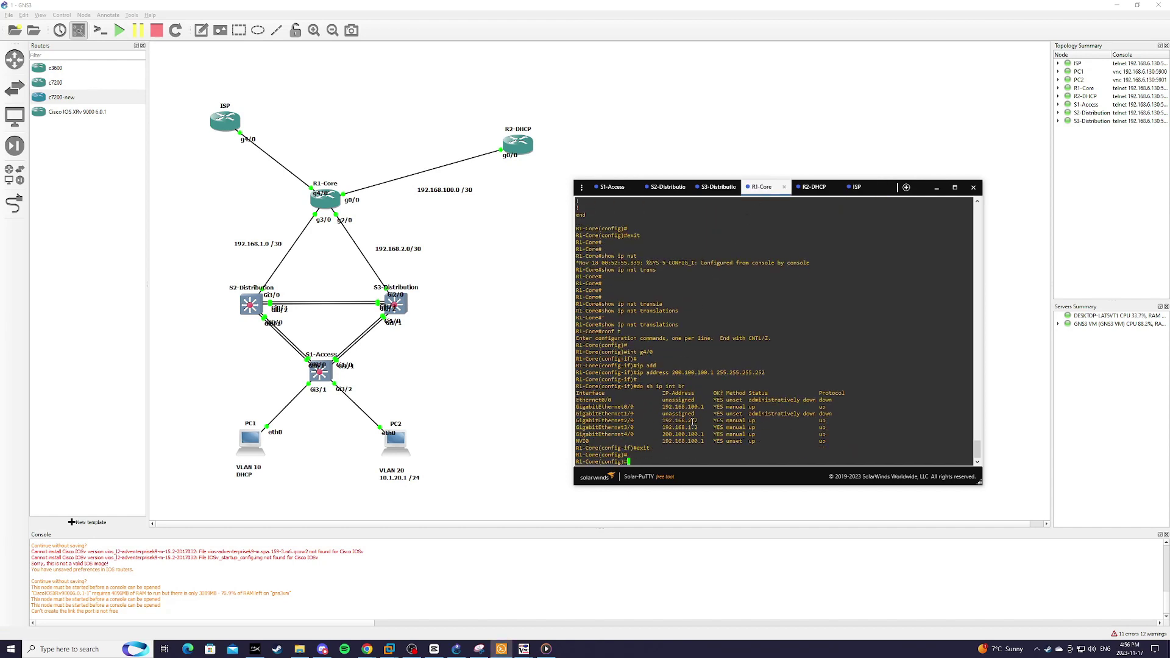
pyautogui.write('end')
pyautogui.press('Return')
pyautogui.press('Return')
pyautogui.write('show t')
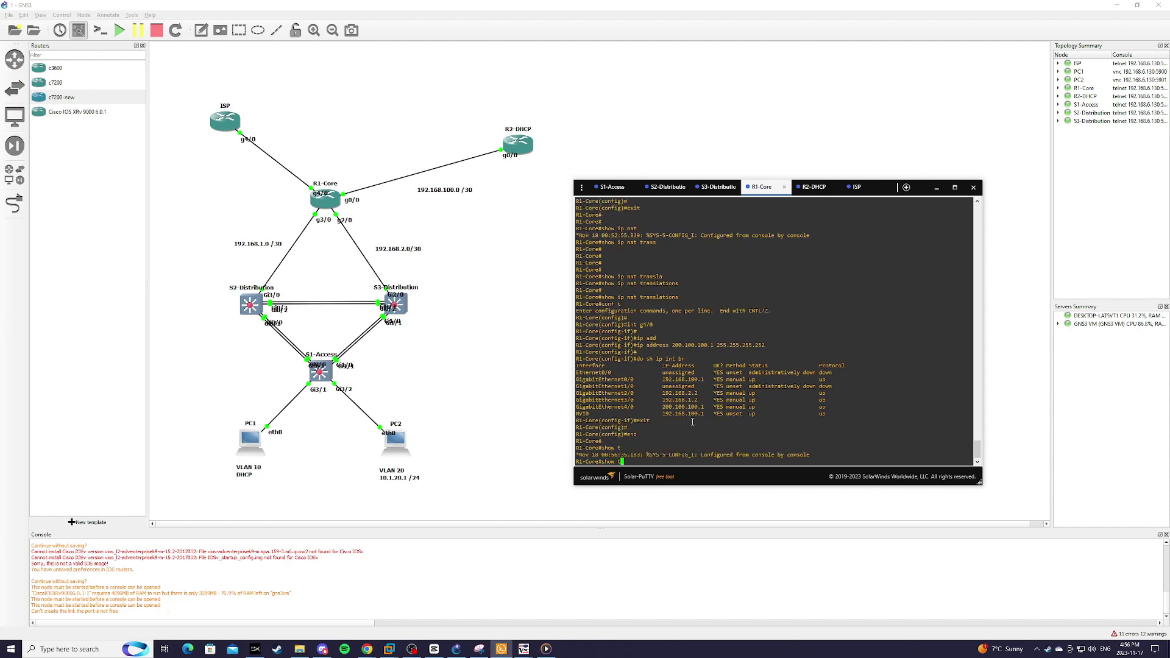
pyautogui.press('BackSpace')
pyautogui.write('ip nat tr')
pyautogui.press('Tab')
pyautogui.press('Return')
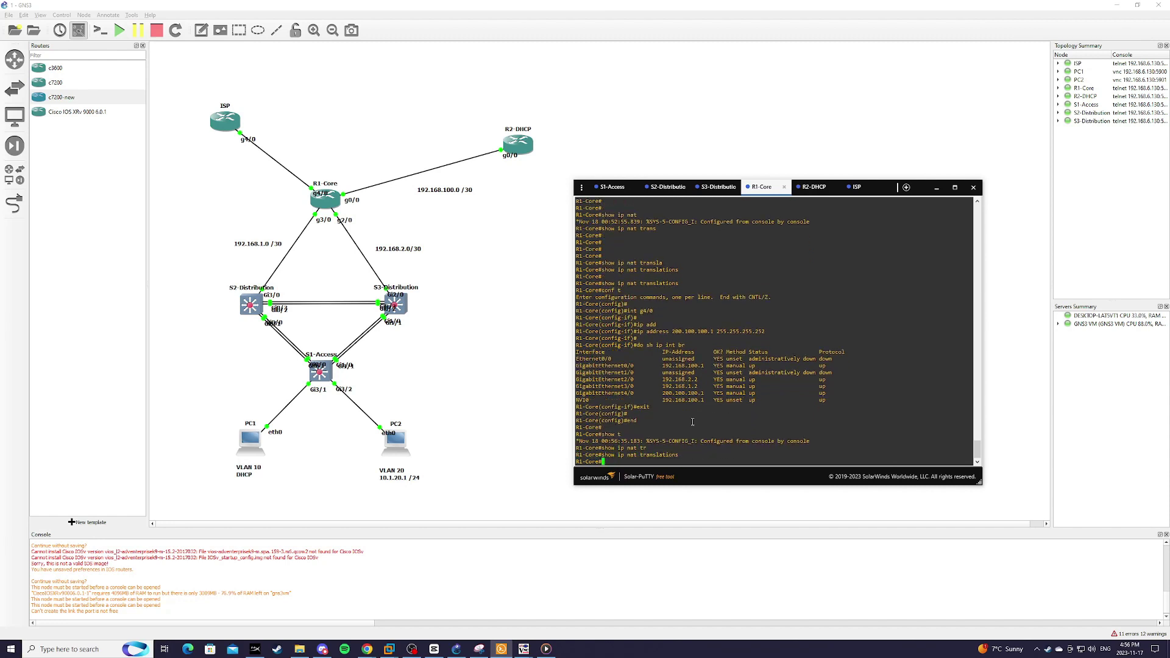
pyautogui.press('Return')
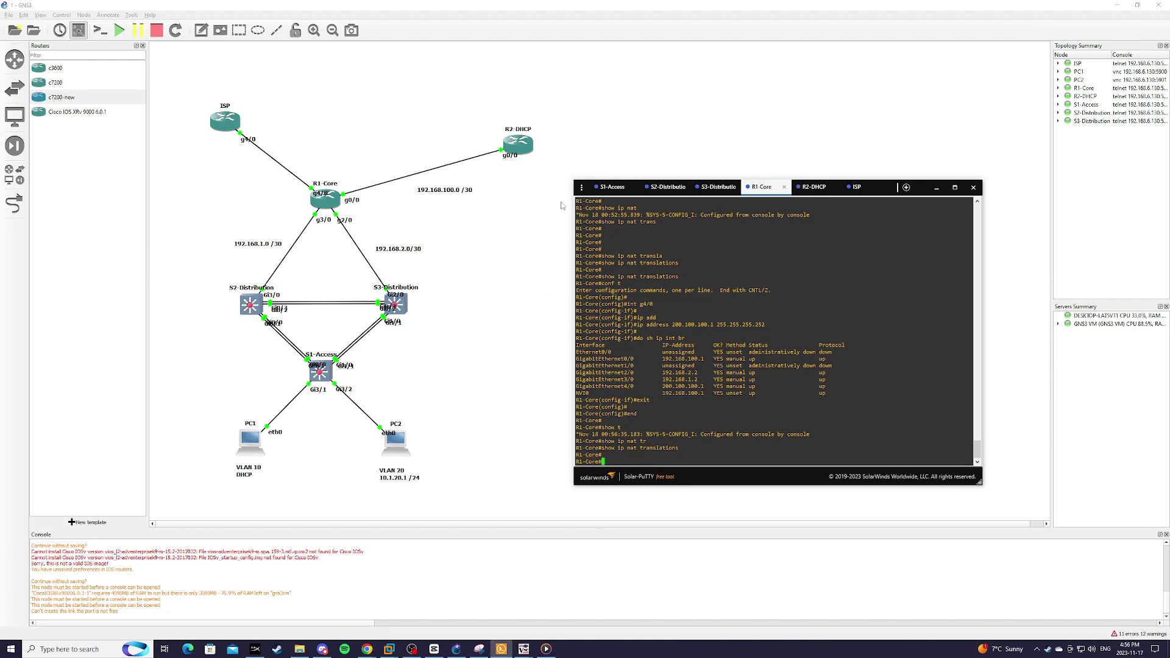
# Run ifconfig on PC1 to confirm its address is 10.1.10.10.
pyautogui.moveTo(523, 650)
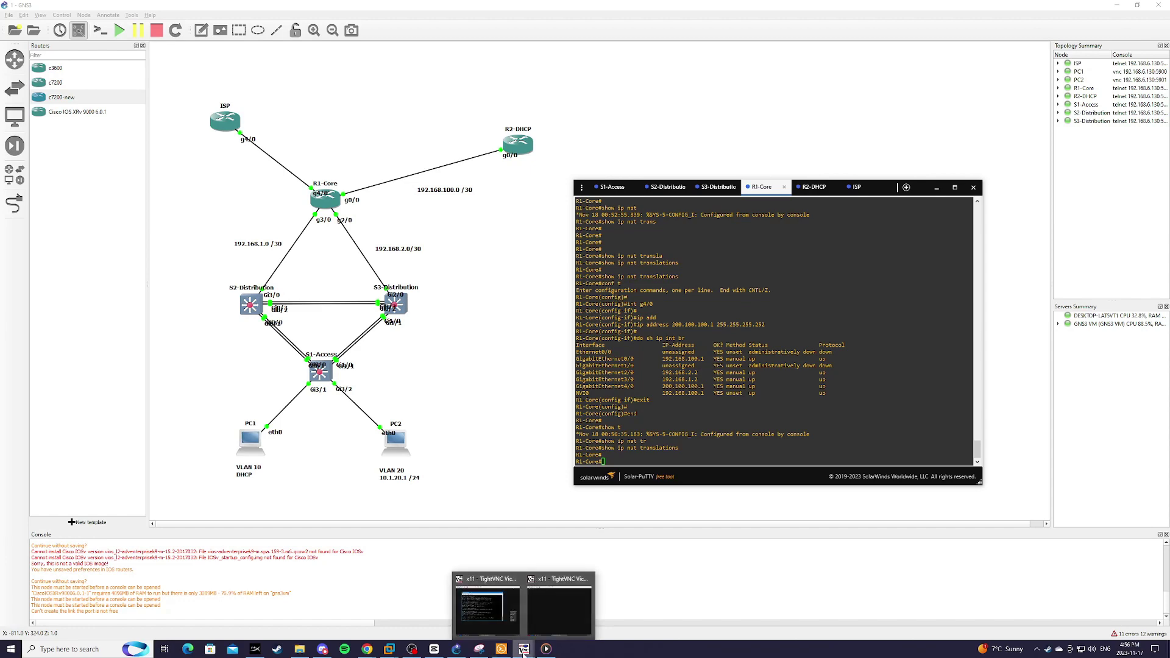
pyautogui.click(487, 603)
pyautogui.write('ifconfig')
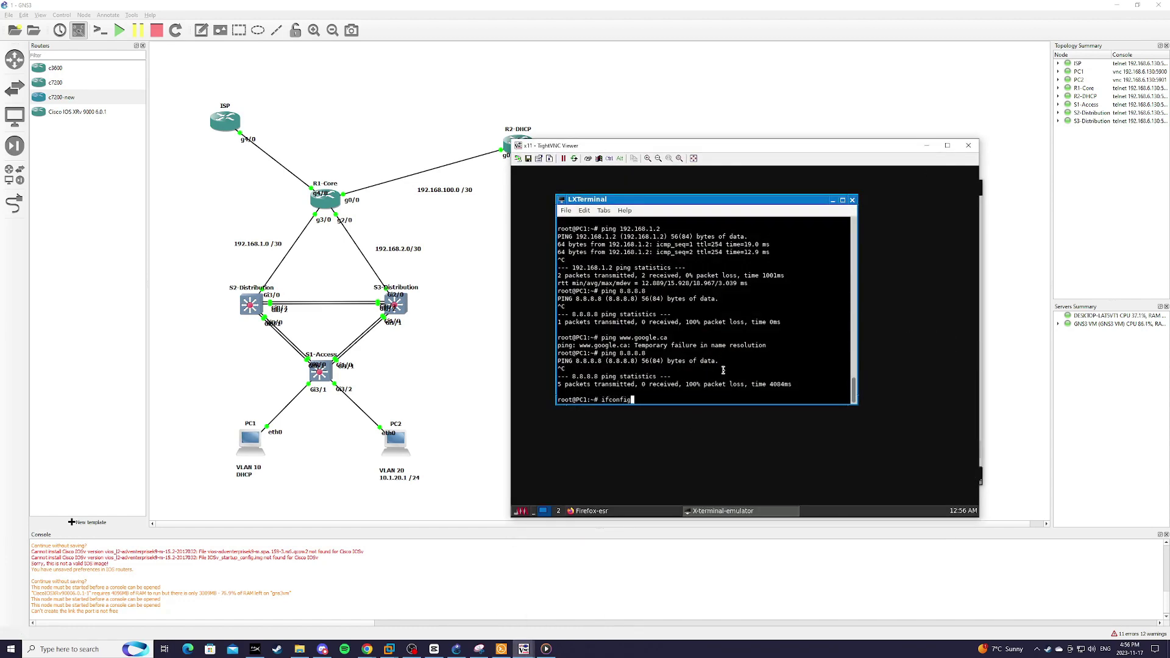
pyautogui.press('Return')
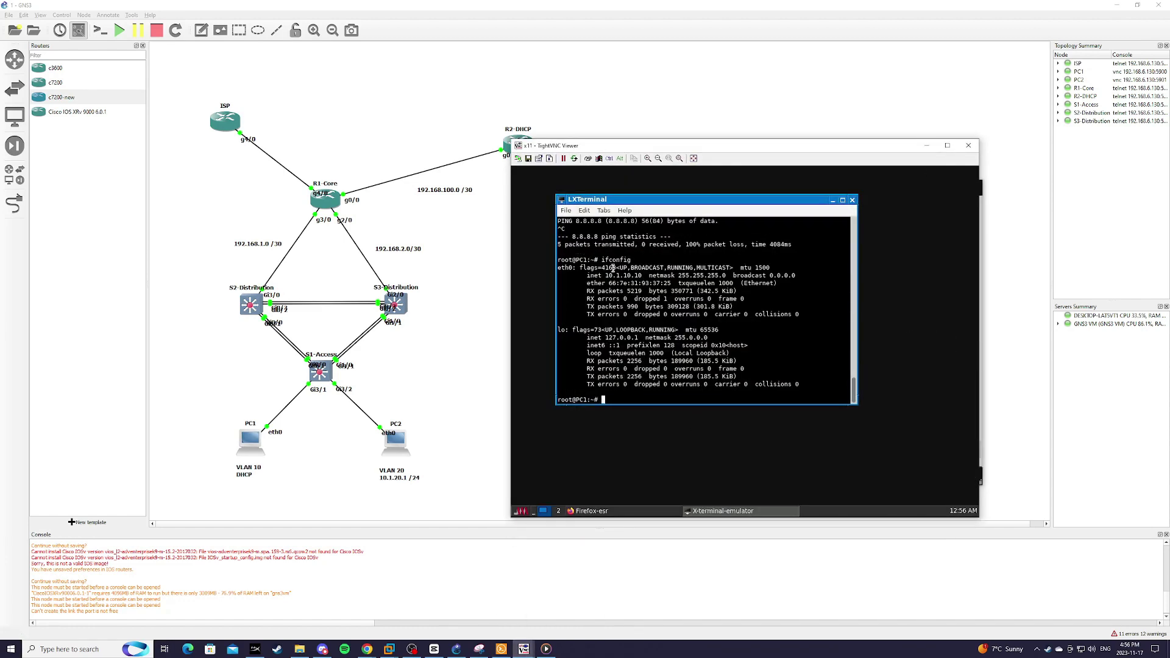
pyautogui.moveTo(587, 275); pyautogui.dragTo(641, 275)
pyautogui.click(619, 397)
# Ping 8.8.8.8 from PC1 and stop it, showing 21 of 21 replies with 0% loss.
pyautogui.write('ping 8.8.8.8')
pyautogui.press('Return')
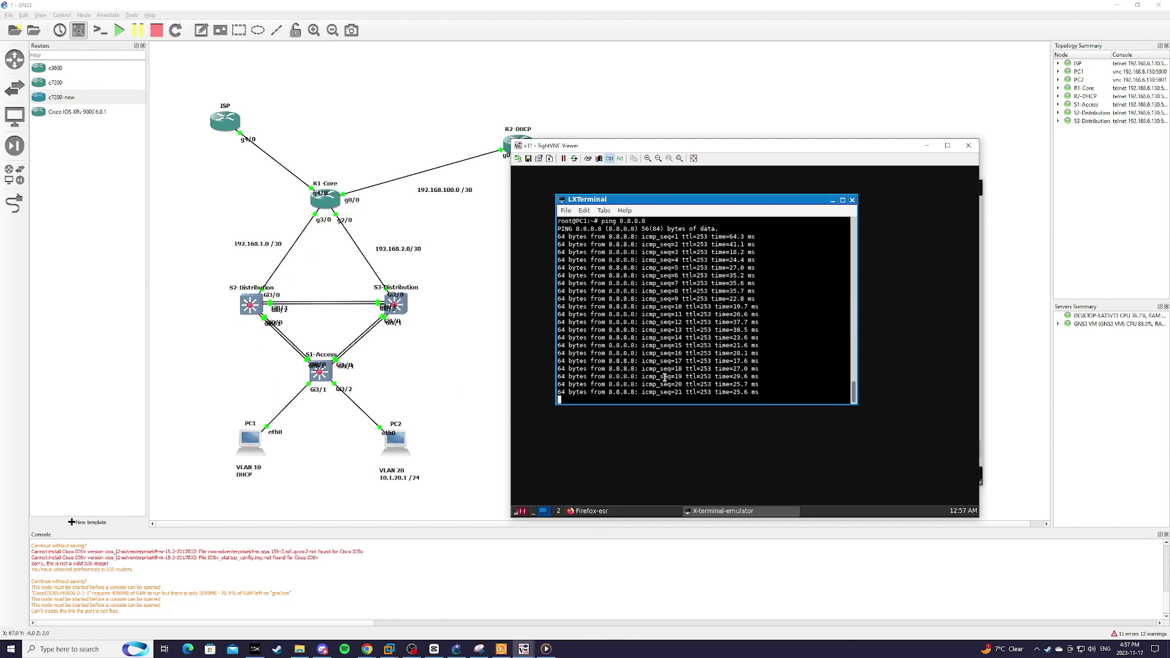
pyautogui.hotkey('ctrl', 'c')
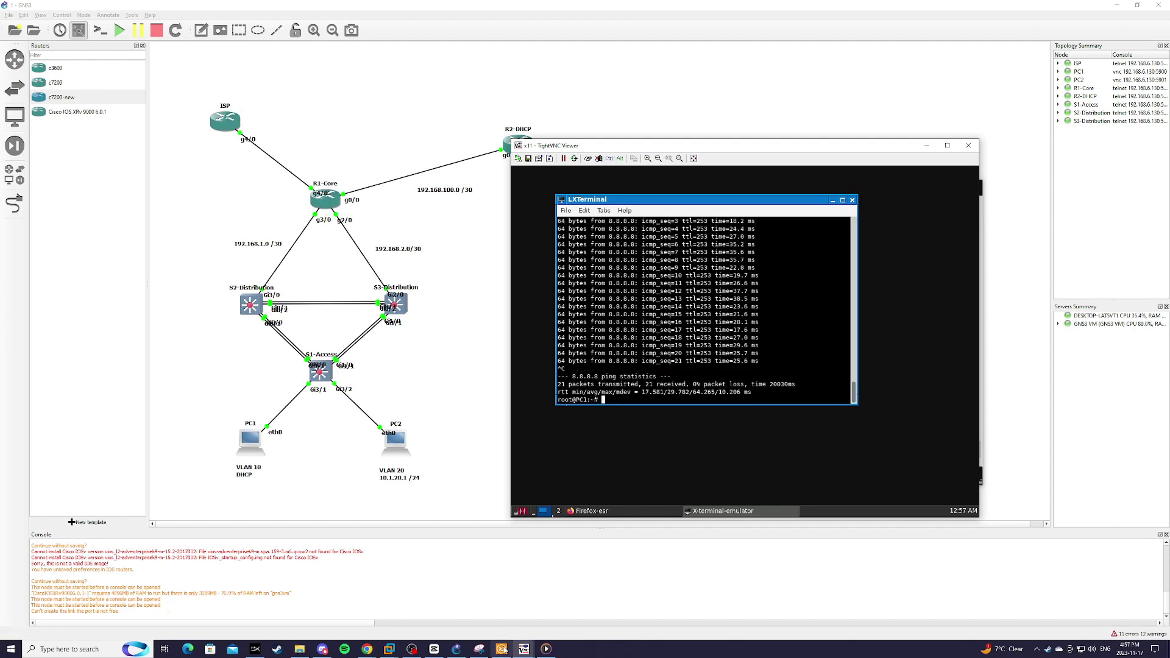
# Rerun 'show ip nat translations' on R1-Core to see the new ICMP entry.
pyautogui.moveTo(502, 650)
pyautogui.click(500, 604)
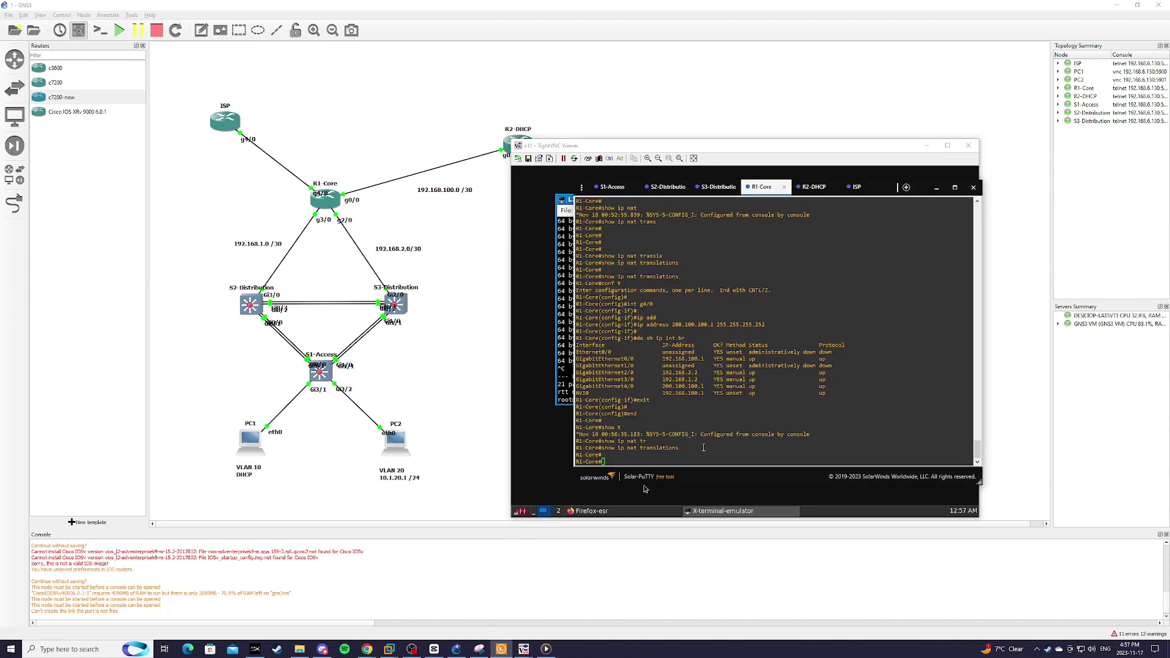
pyautogui.press('Up')
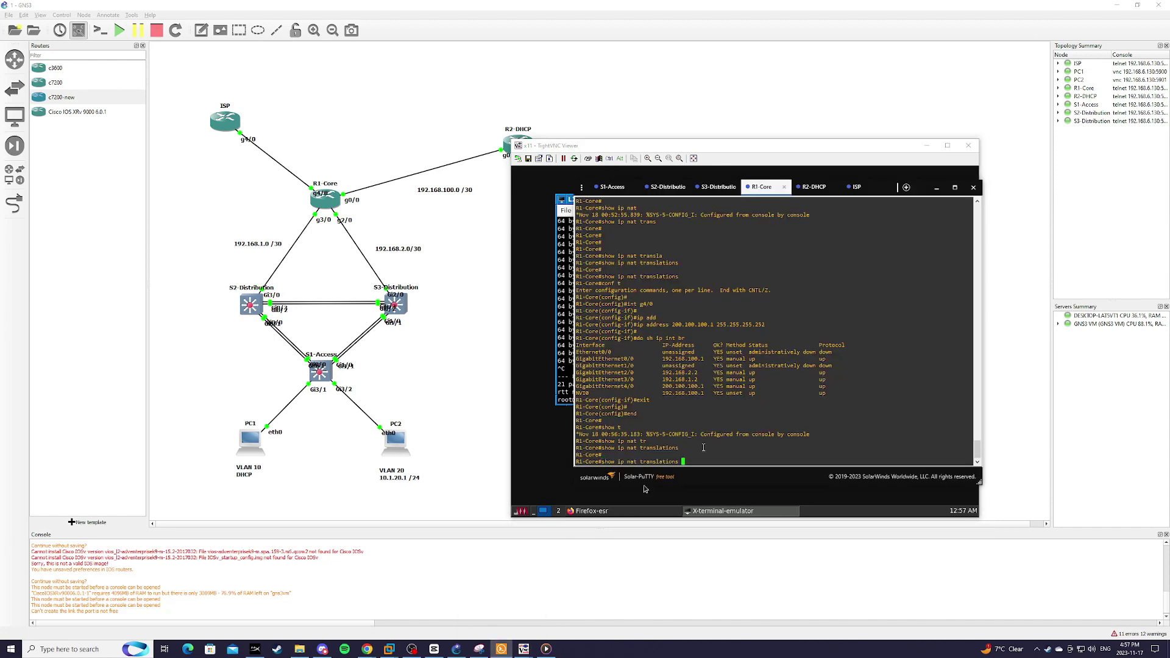
pyautogui.press('Return')
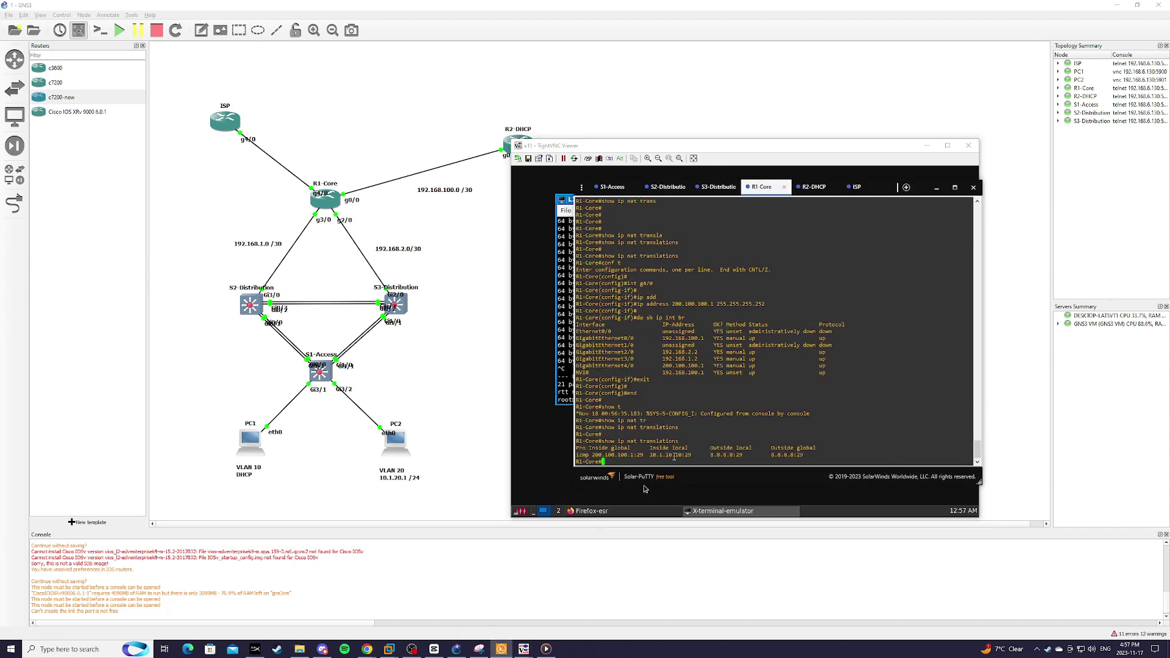
# Highlight the ICMP translation to inside global 200.100.100.1 and its port, then return to PC1.
pyautogui.moveTo(577, 456); pyautogui.dragTo(655, 460)
pyautogui.click(702, 454)
pyautogui.click(654, 457)
pyautogui.moveTo(599, 456); pyautogui.dragTo(625, 456)
pyautogui.click(645, 456)
pyautogui.moveTo(633, 457); pyautogui.dragTo(639, 456)
pyautogui.click(686, 455)
pyautogui.moveTo(710, 147); pyautogui.dragTo(731, 151)
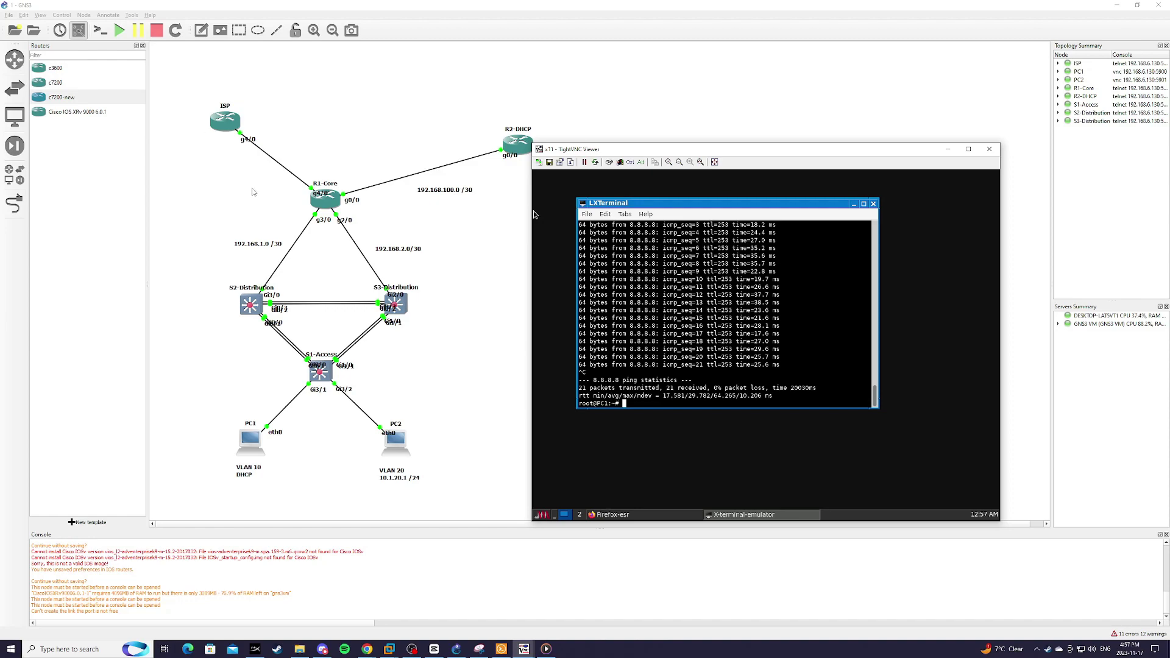